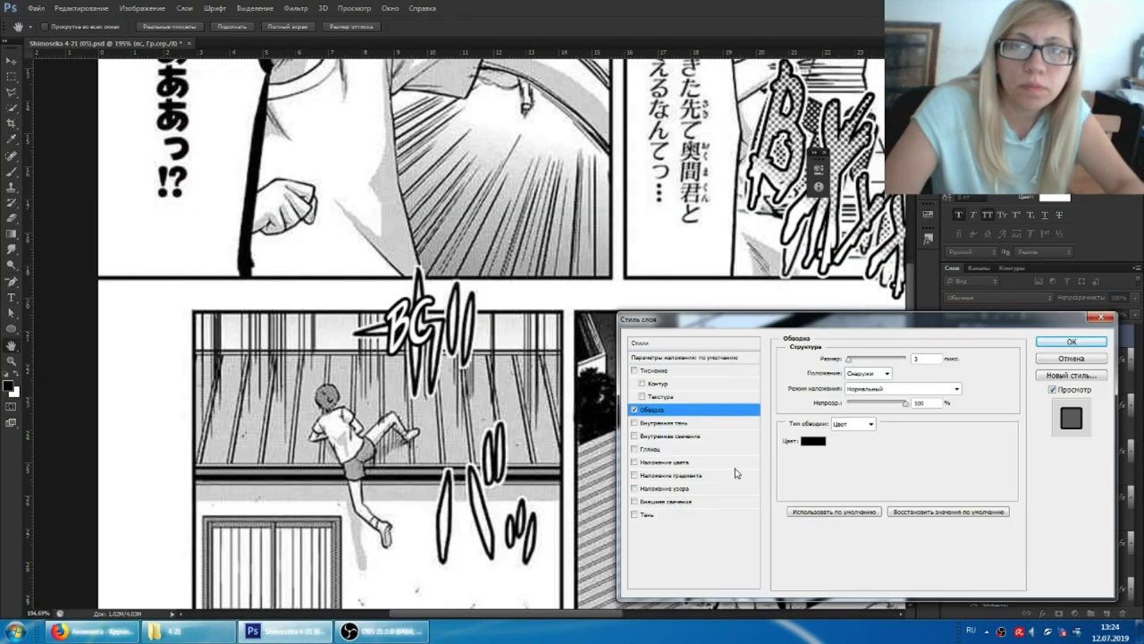
- Commit the ВС text, then duplicate the КО layer as К and place it to its right
click(554, 304)
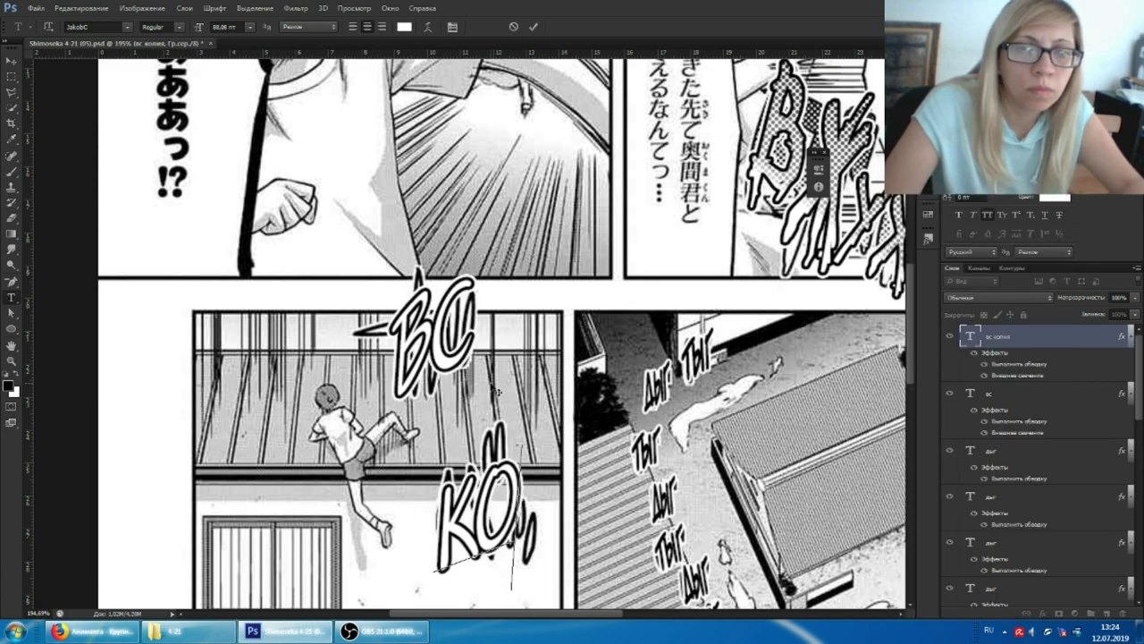
key(Return)
drag(488, 447, 563, 447)
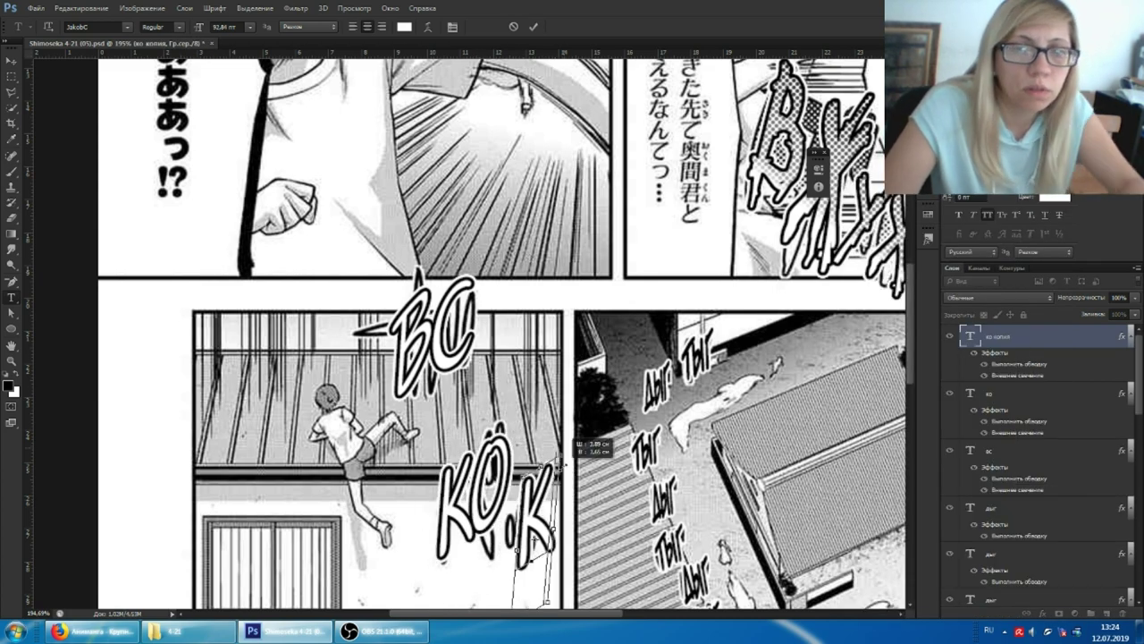
key(Return)
scroll(537, 447, down, 5)
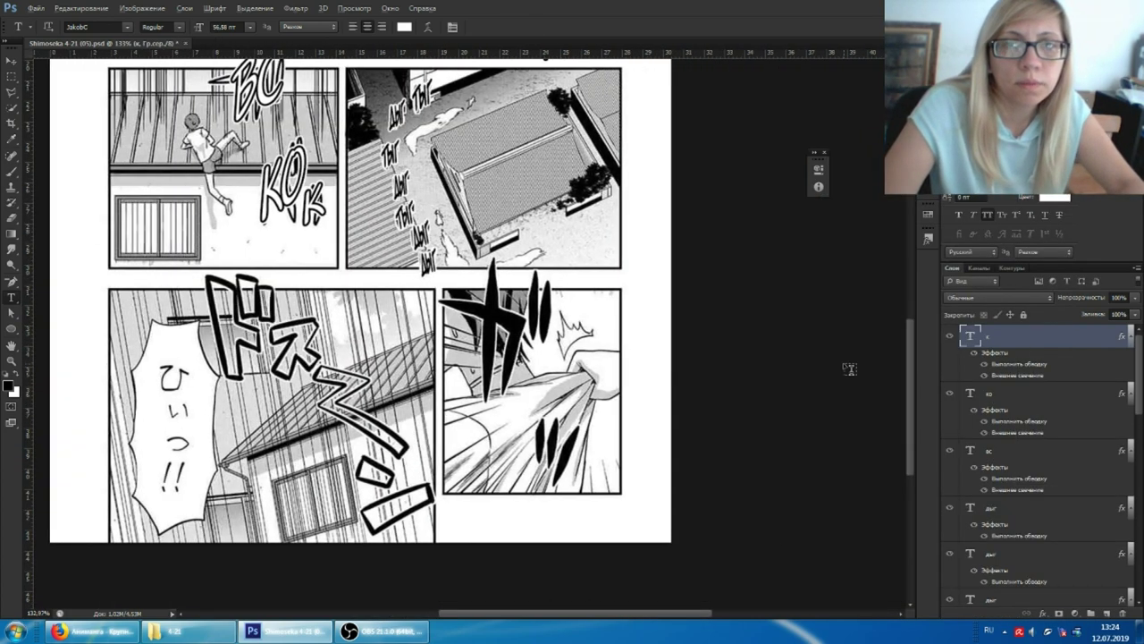
- Add ХВА lettering in the lower-right panel with an Arc warp, Bend 0, Vertical -65
click(585, 338)
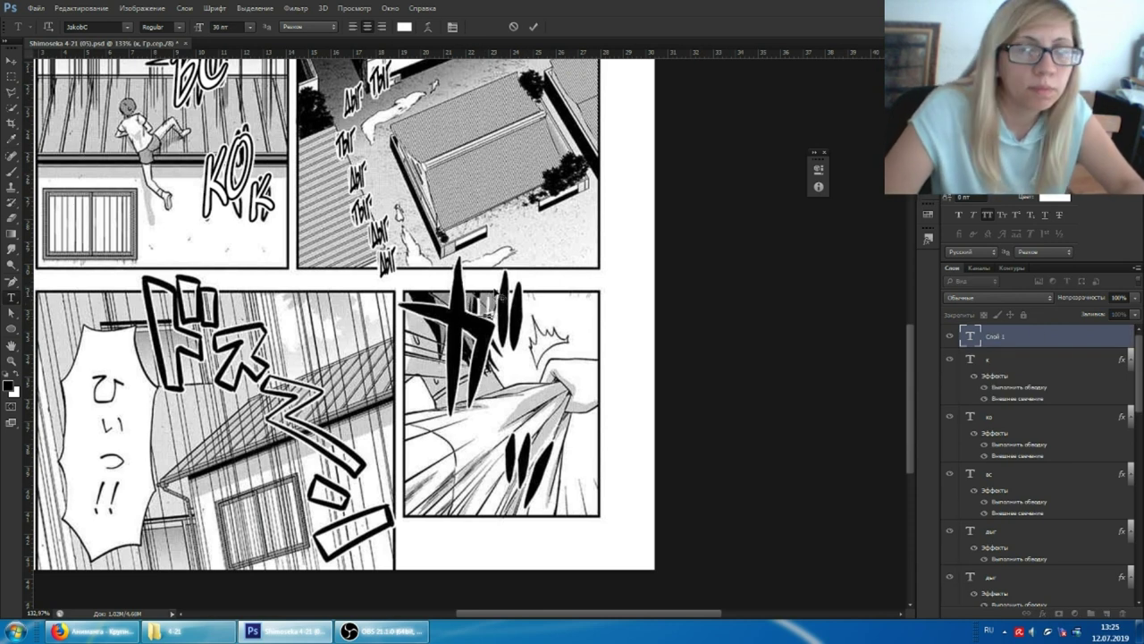
text(хва)
right_click(1031, 345)
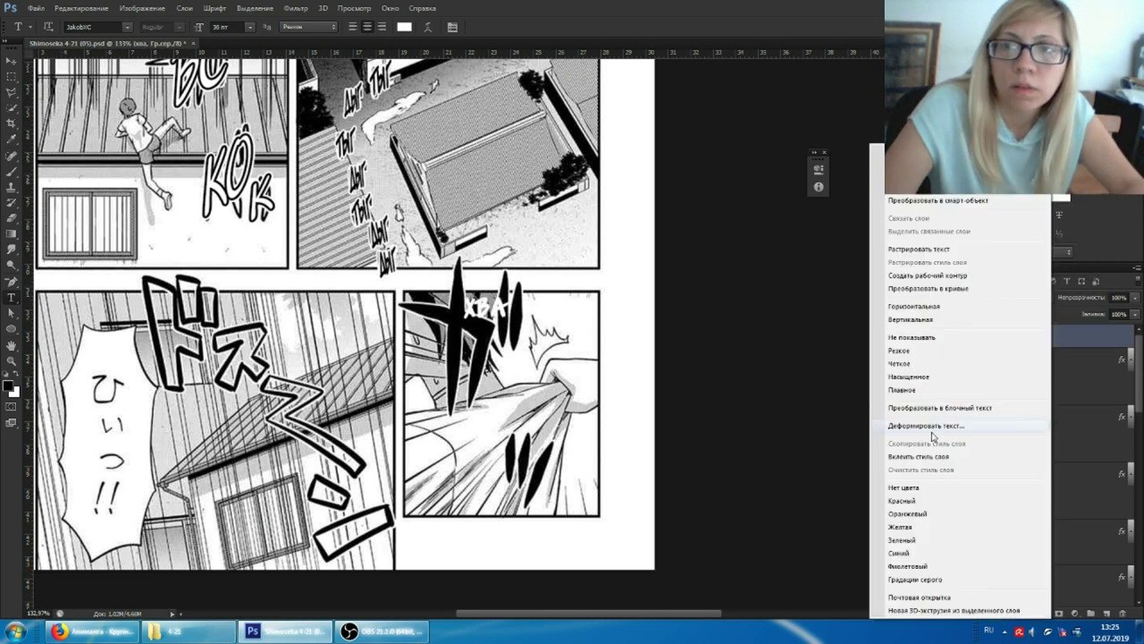
click(1001, 406)
drag(533, 246, 572, 224)
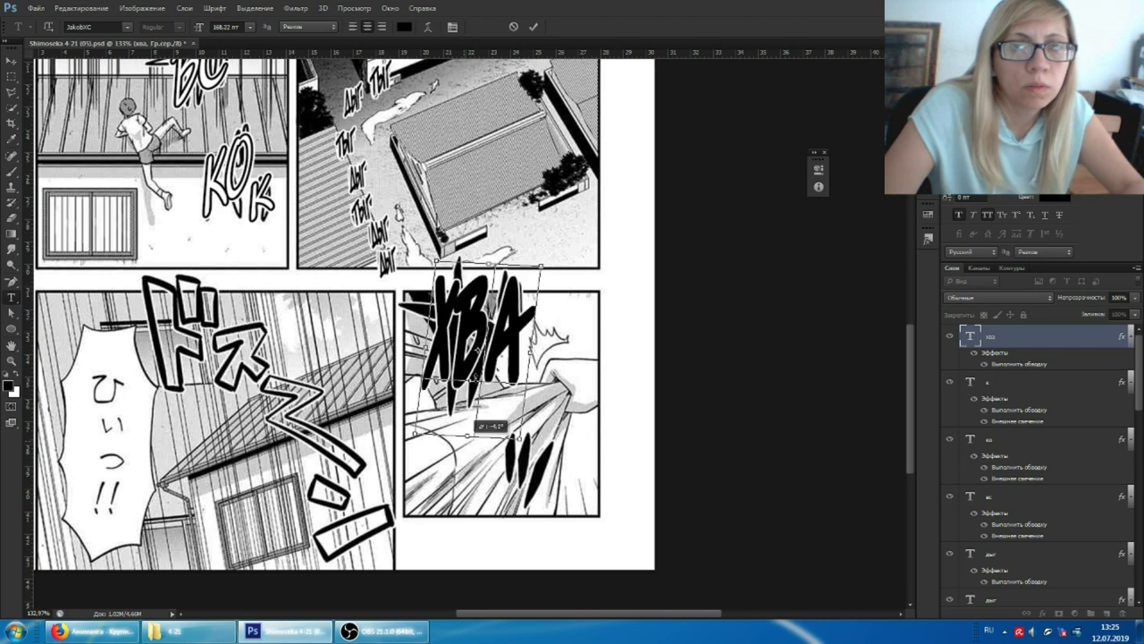
click(428, 26)
click(715, 151)
click(698, 166)
drag(729, 205, 696, 205)
drag(696, 257, 651, 257)
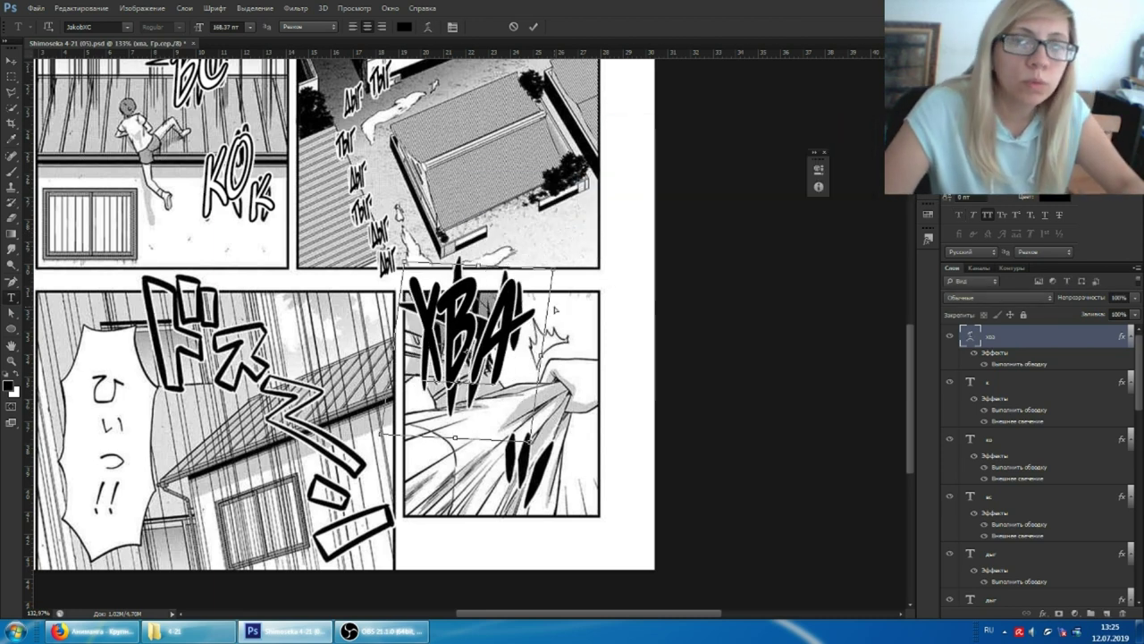
click(825, 157)
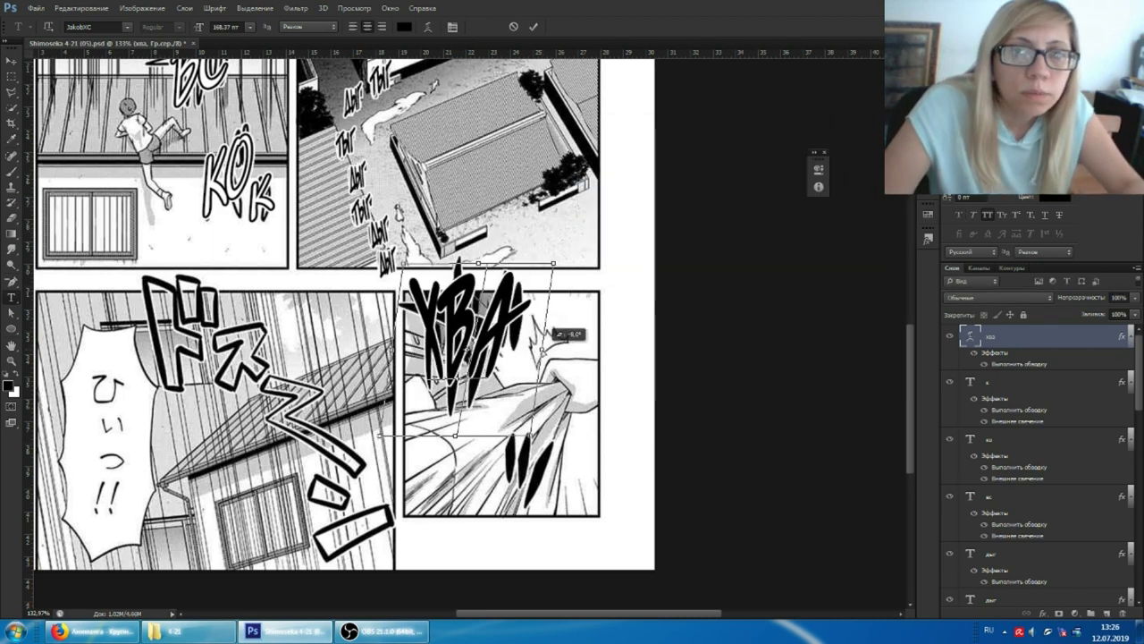
- Duplicate the ХВА layer lower in the panel and retype it as ТБ
right_click(979, 338)
click(849, 169)
drag(469, 331, 541, 465)
text(ТБ)
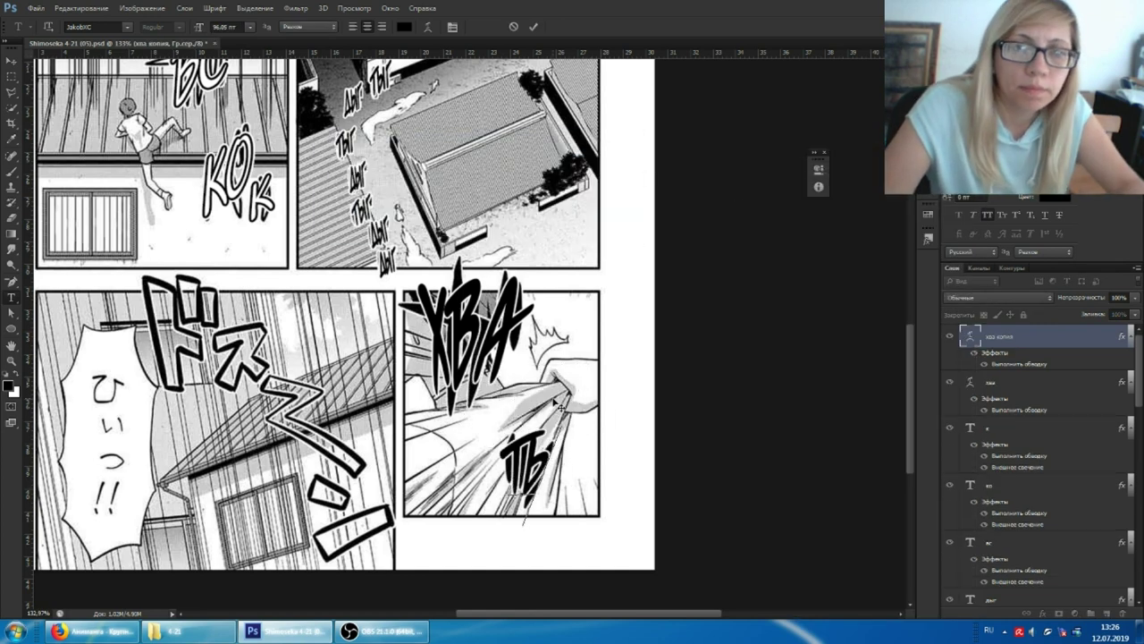
scroll(280, 531, down, 2)
- Look up ドス in the Animanga dictionary, then add пупс text with the Anime Ace preset
click(94, 631)
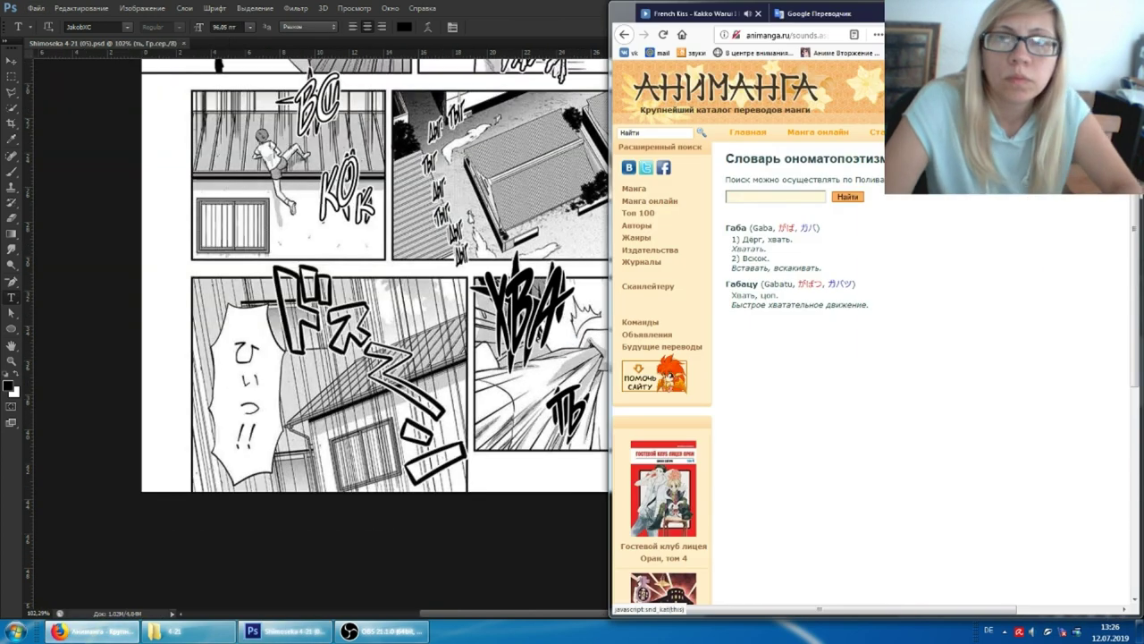
click(850, 262)
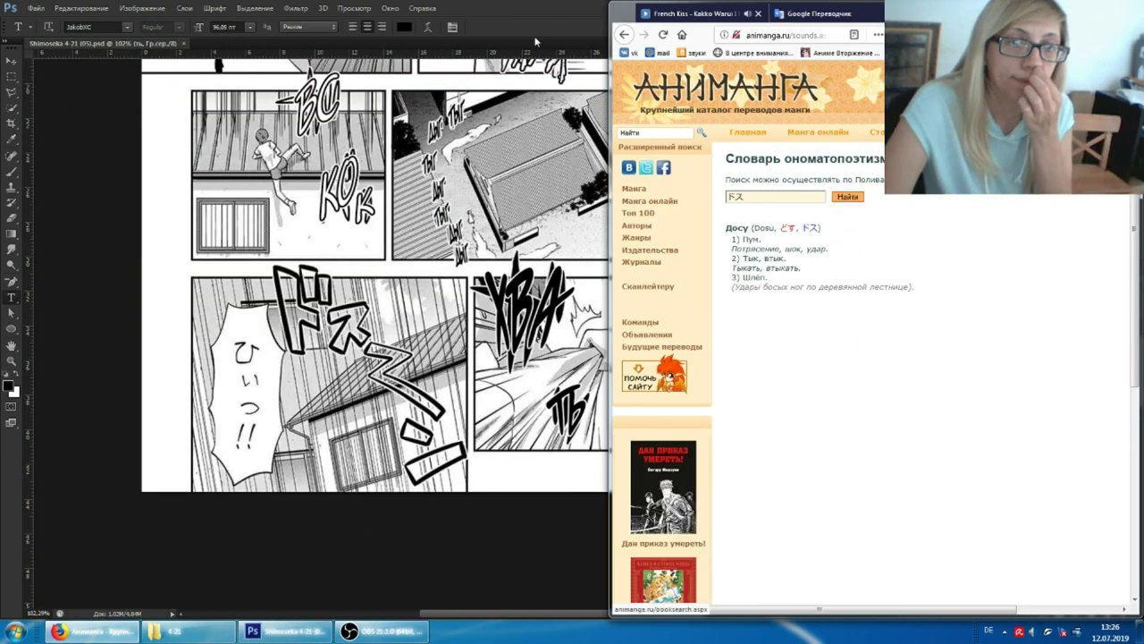
click(536, 42)
click(23, 27)
click(58, 61)
click(340, 270)
key(ctrl+v)
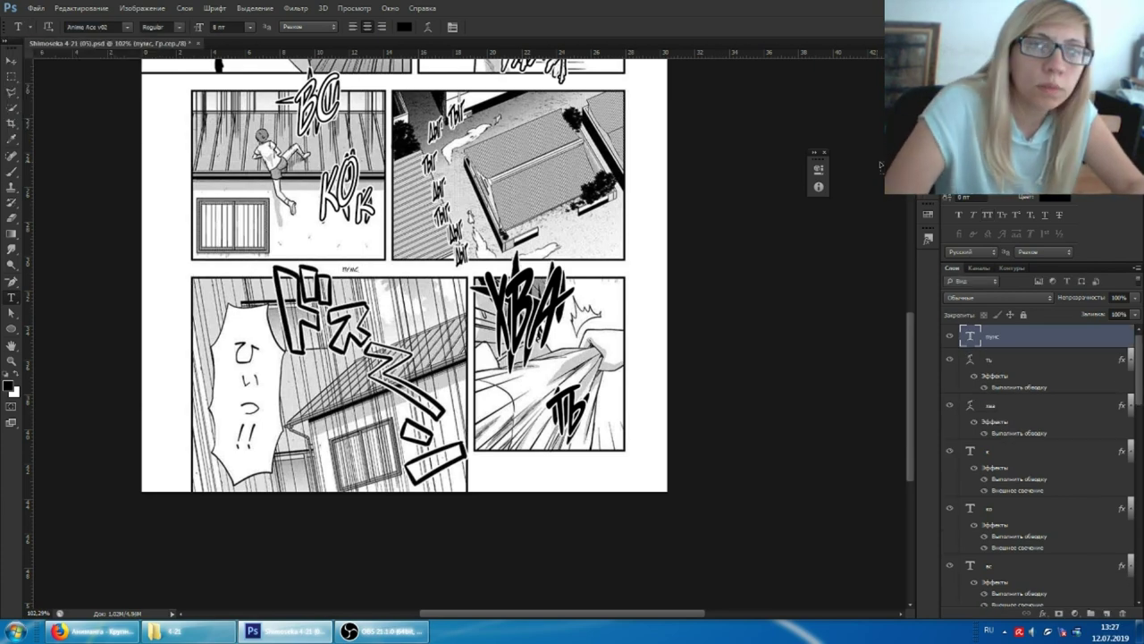
- Close the finished page 05 and open page 06
scroll(438, 456, up, 5)
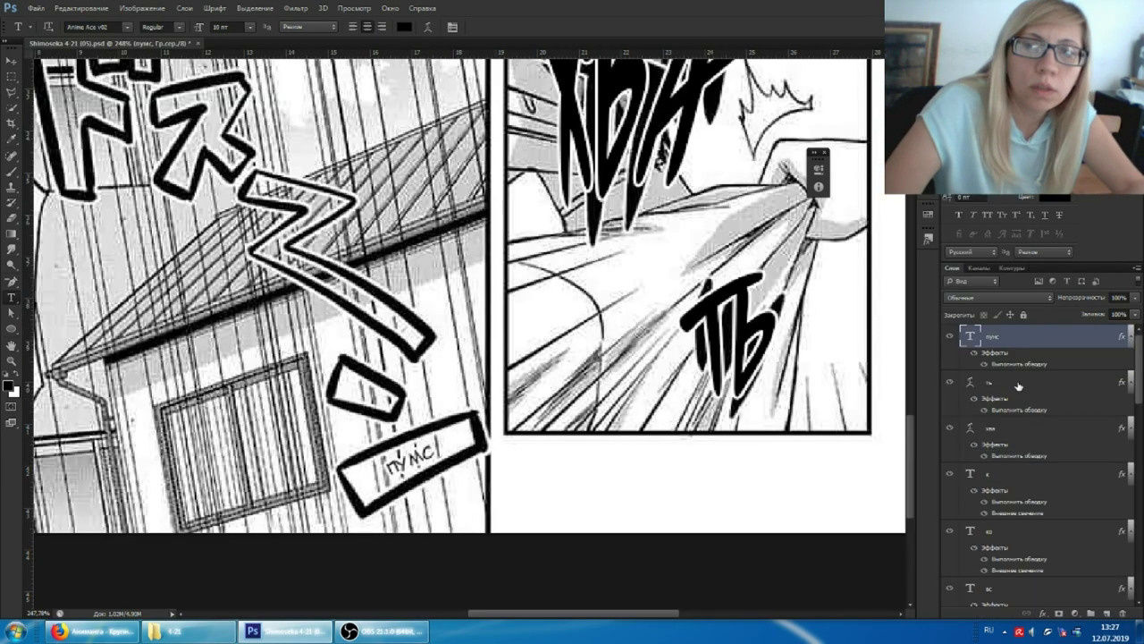
scroll(860, 169, down, 6)
click(195, 43)
click(187, 631)
double_click(396, 243)
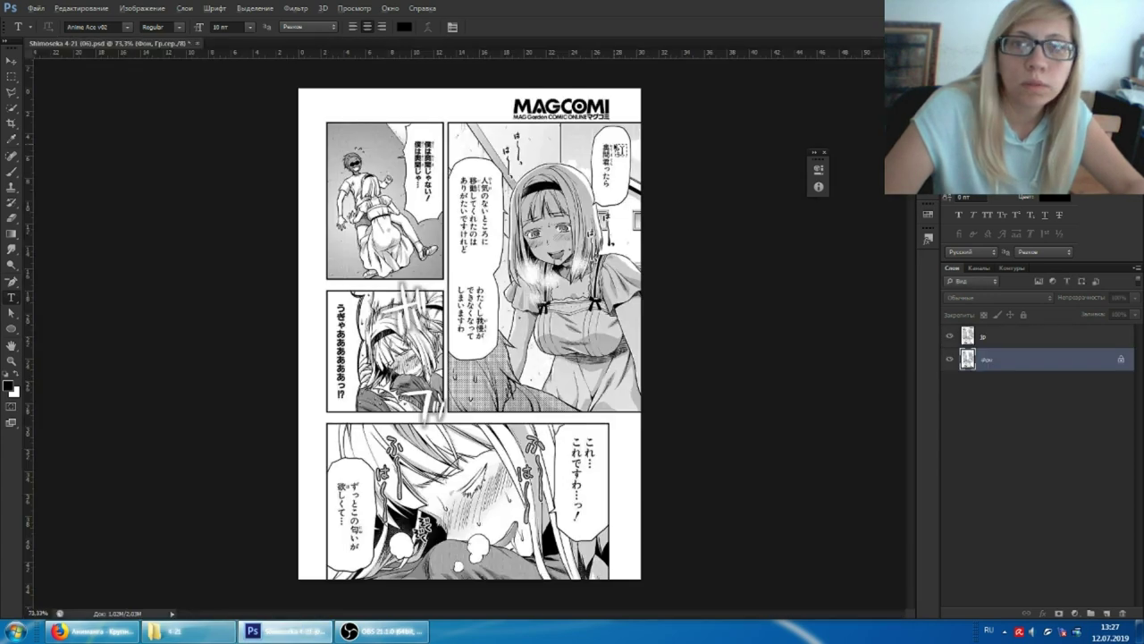
- Type outlined ха text near the はー mark and duplicate it several times
scroll(447, 179, up, 5)
click(371, 188)
text(ха)
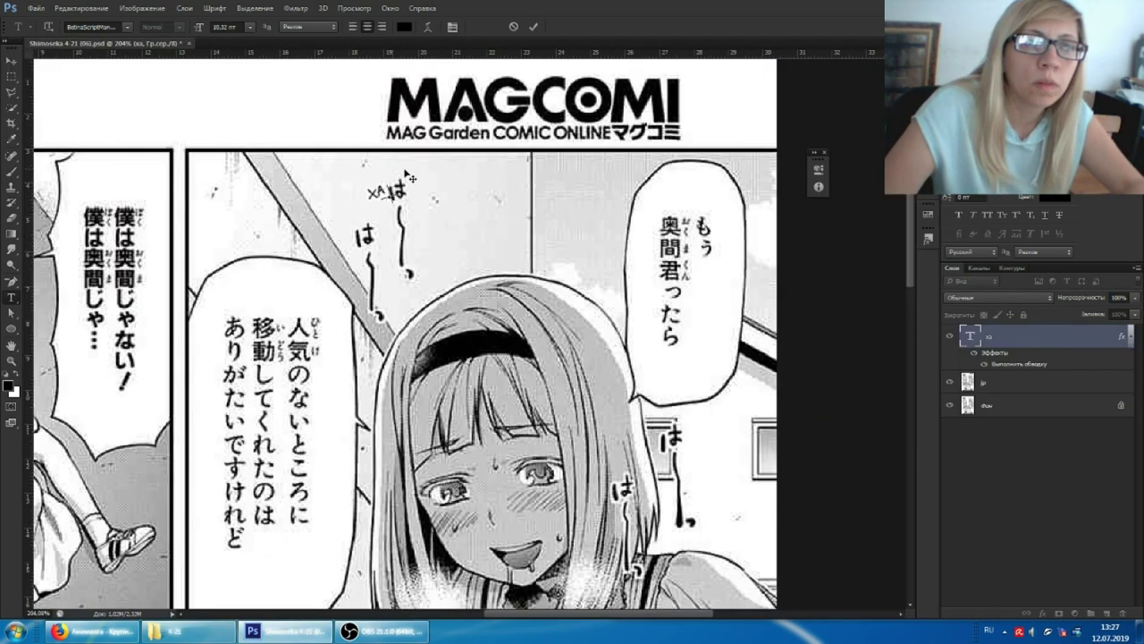
key(ctrl+j)
right_click(1017, 335)
click(953, 263)
right_click(1019, 337)
click(1010, 224)
key(Return)
- Duplicate the small х text layer twice more for the breath tails
scroll(909, 250, down, 2)
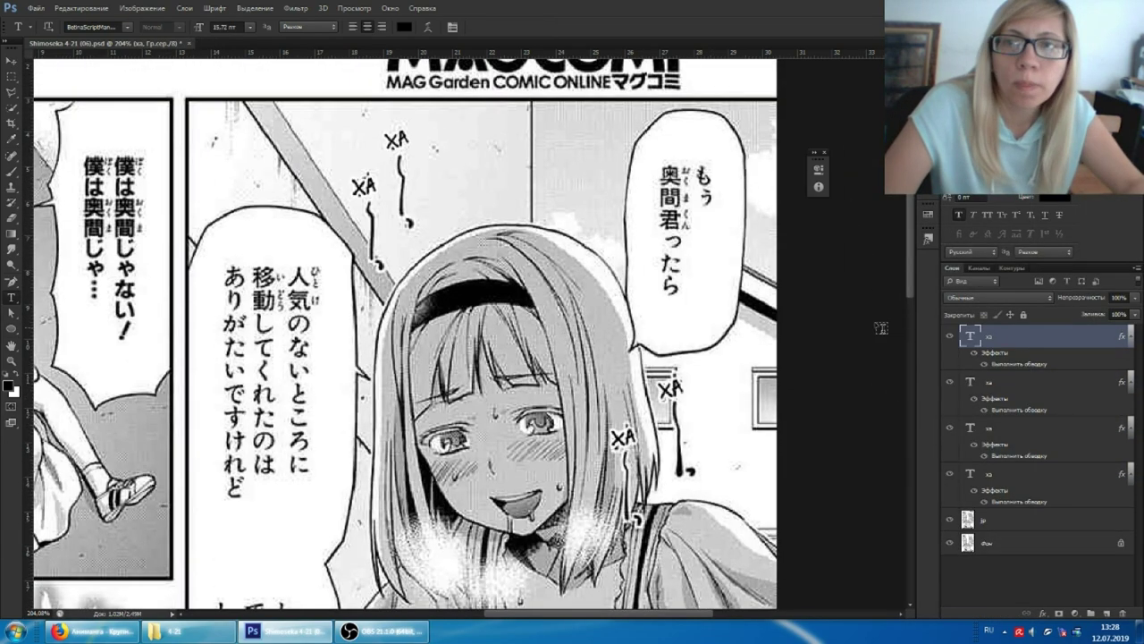
key(Return)
right_click(1019, 338)
click(1010, 262)
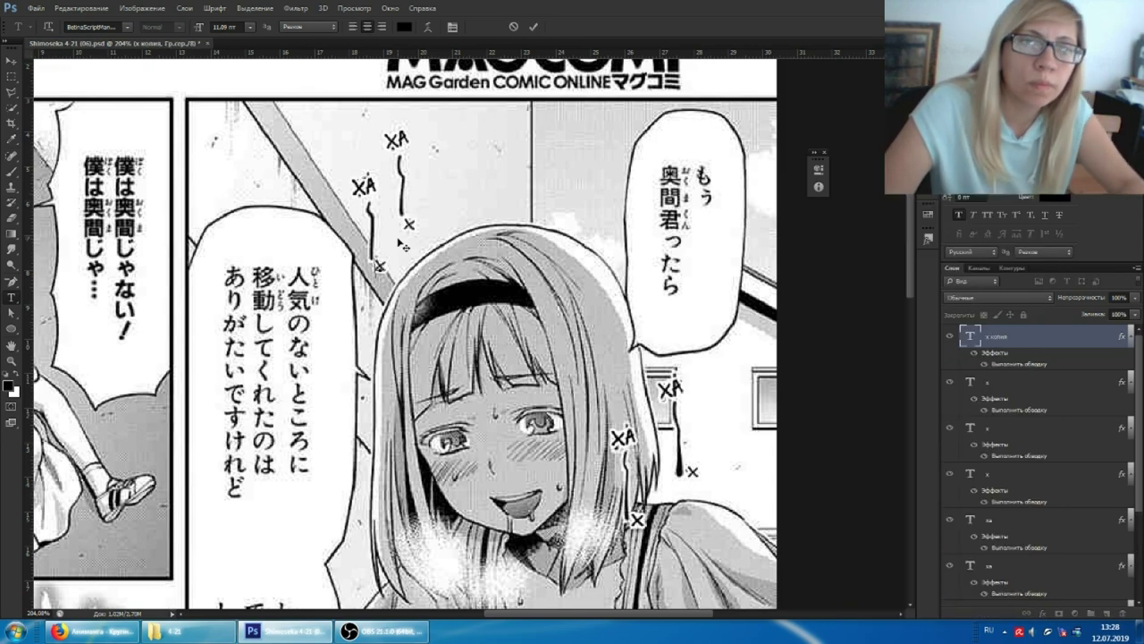
scroll(579, 316, down, 5)
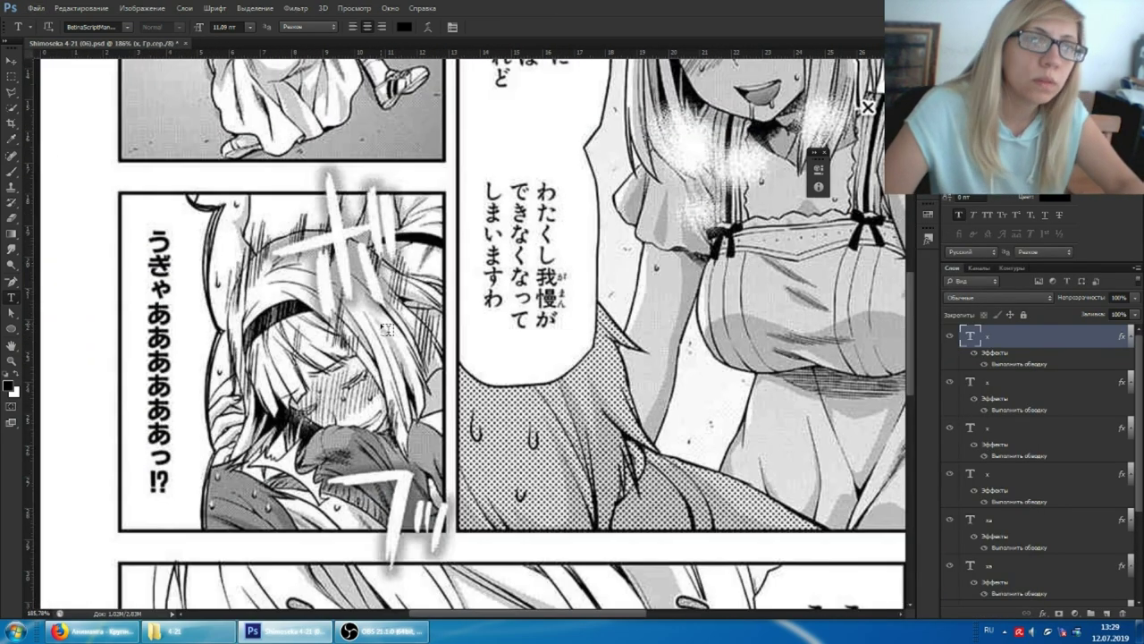
- Look up ボフ in the Firefox onomatopoeia dictionary
click(112, 632)
click(775, 196)
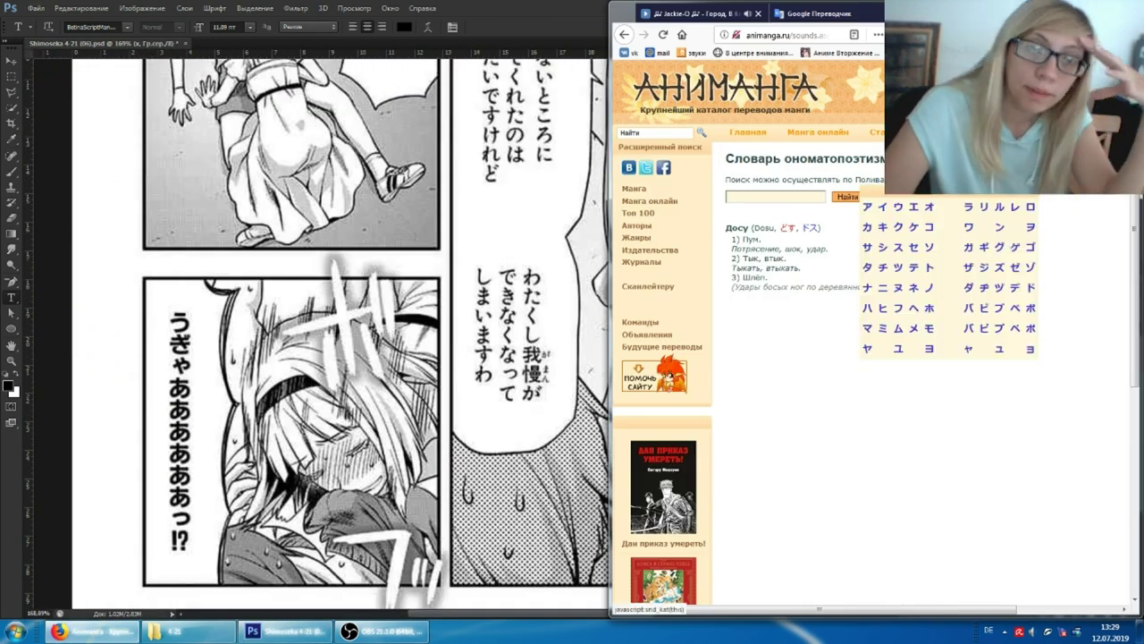
click(900, 313)
key(alt+Tab)
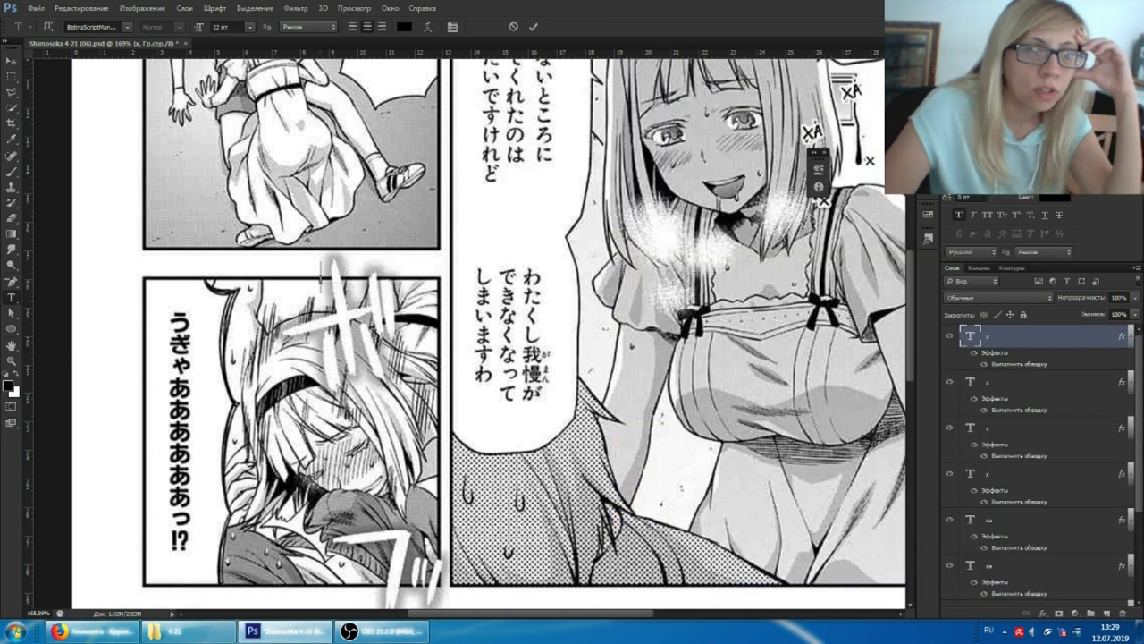
- Add white aZZ AB Tribute Bold text over ズ, enlarged and rotated
click(1028, 188)
click(1028, 268)
click(1054, 196)
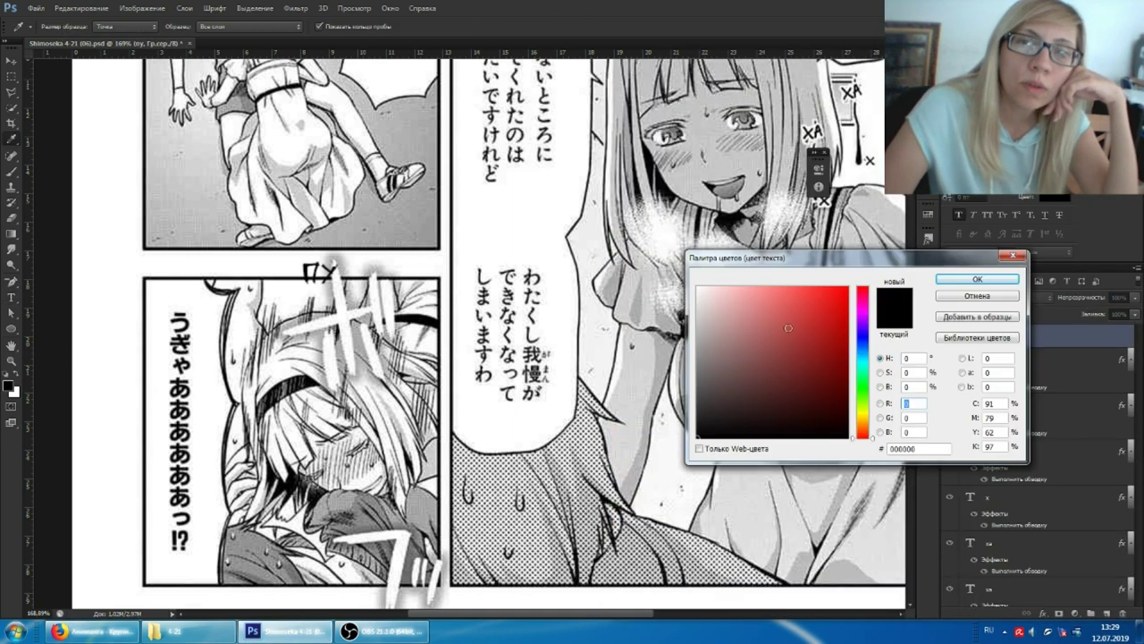
click(1001, 281)
drag(351, 232, 346, 259)
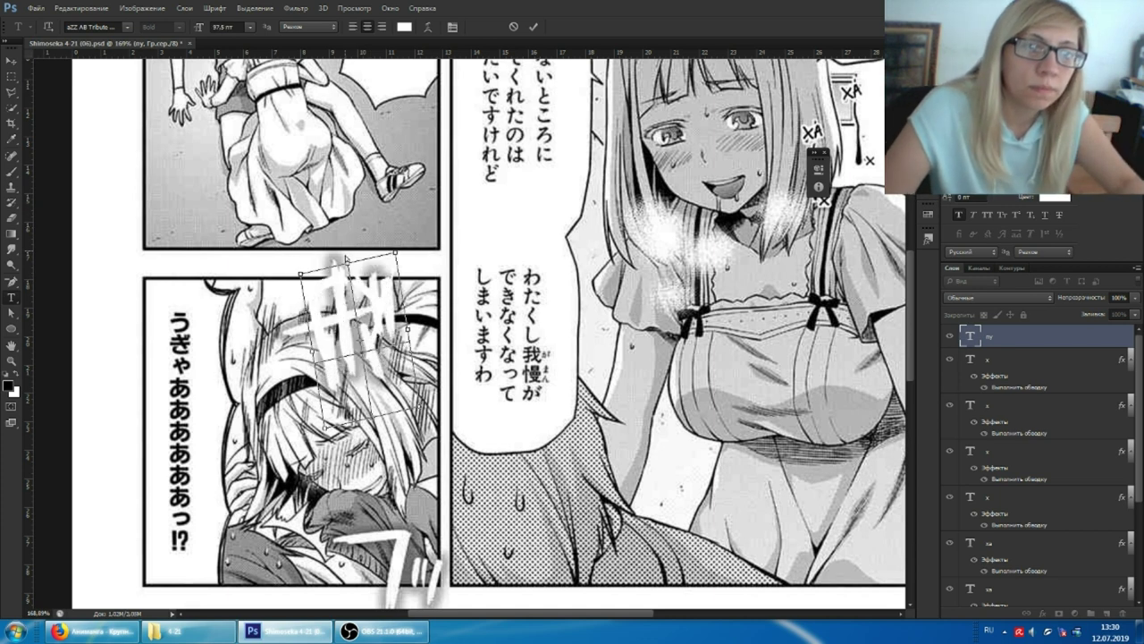
- Give the text layer a grey Outer Glow of size 16
double_click(1032, 340)
click(831, 401)
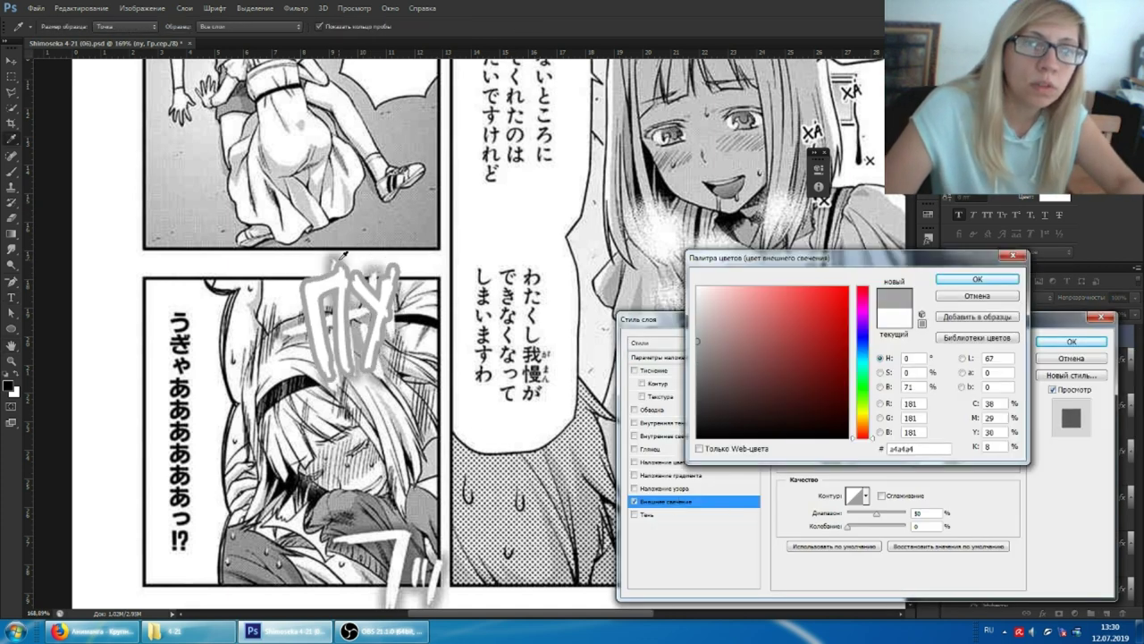
key(Return)
drag(882, 456, 856, 457)
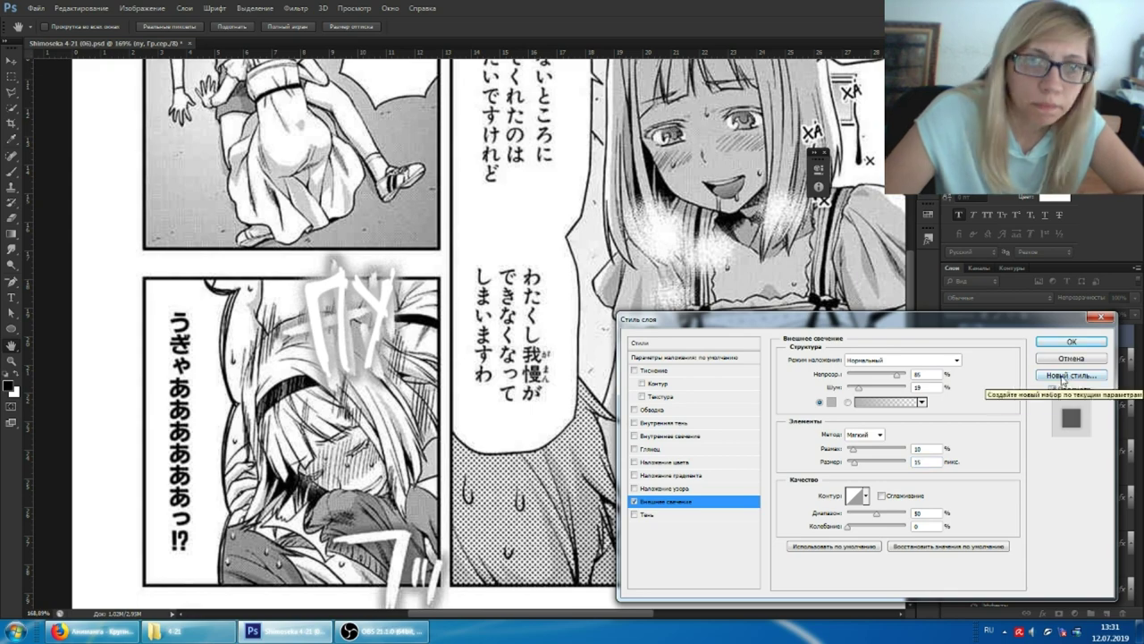
click(1071, 341)
- Duplicate the glowing layer as Ф and rotate it into place over ブ
right_click(983, 336)
click(947, 268)
scroll(447, 357, down, 3)
mouse_move(357, 224)
mouse_down()
mouse_move(391, 467)
mouse_move(427, 366)
mouse_up()
key(Return)
scroll(378, 547, down, 5)
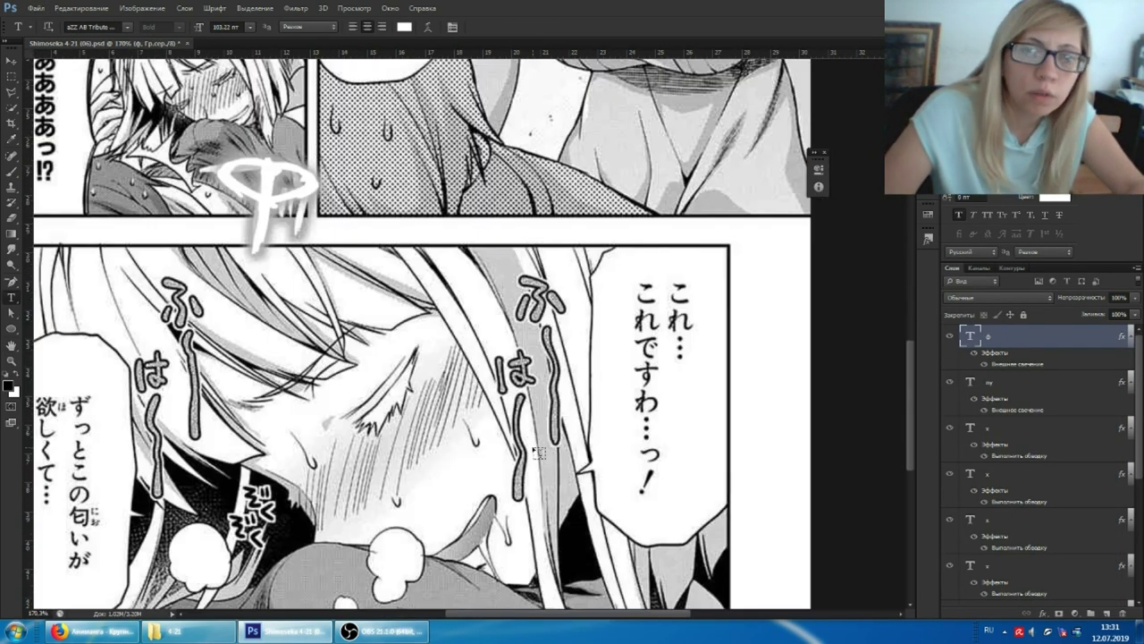
- Change the ФУХ layer's pattern overlay to a different dot pattern
scroll(377, 547, right, 2)
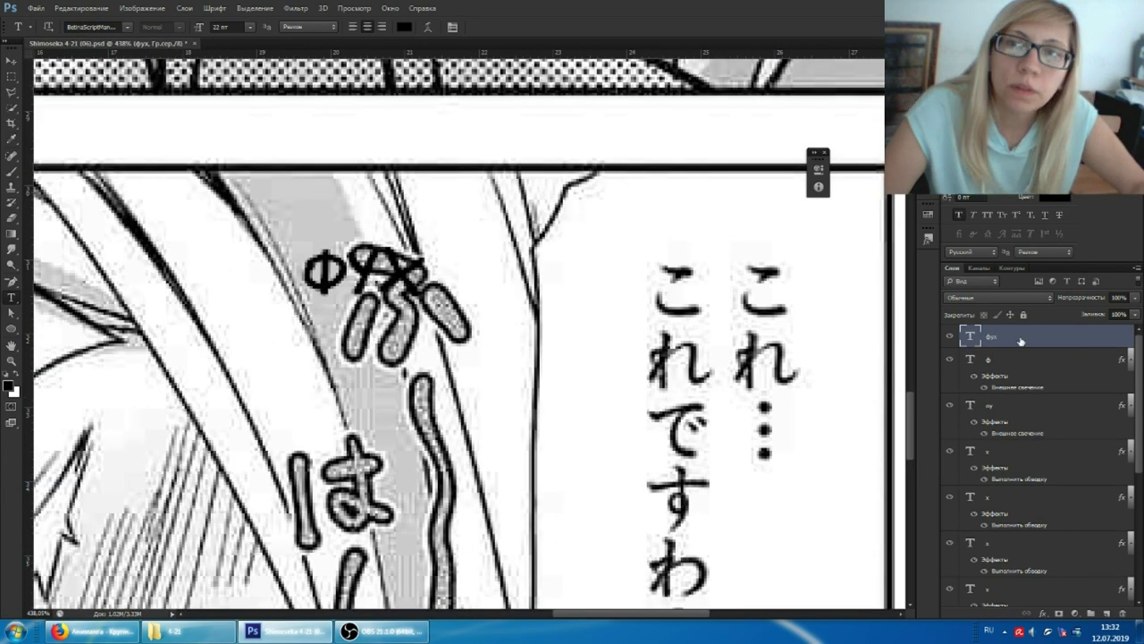
double_click(1021, 340)
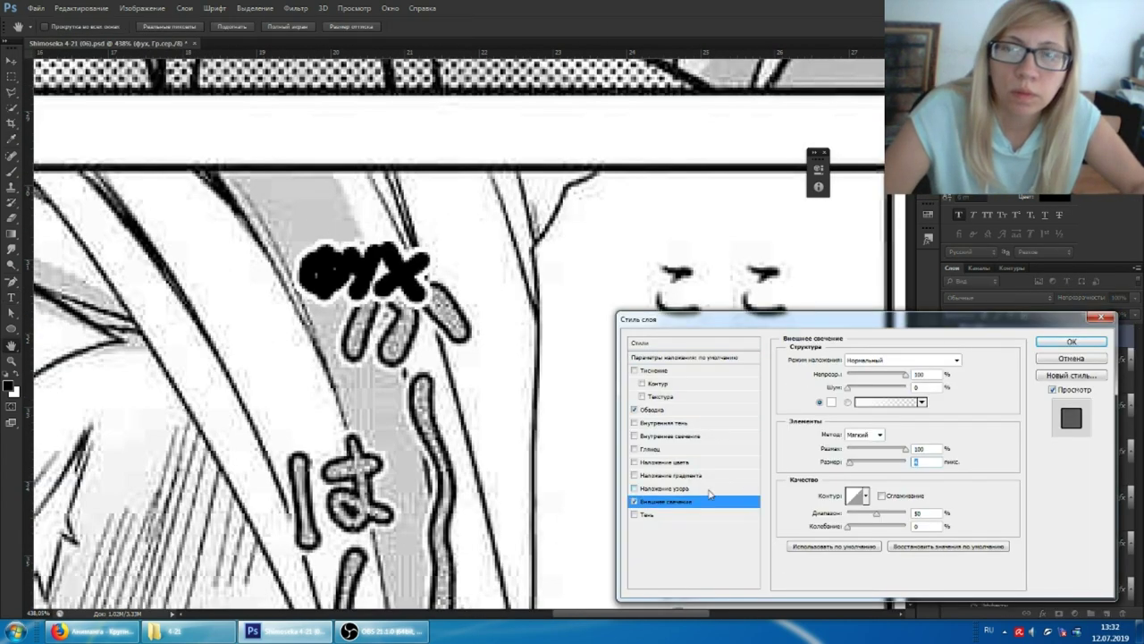
click(885, 400)
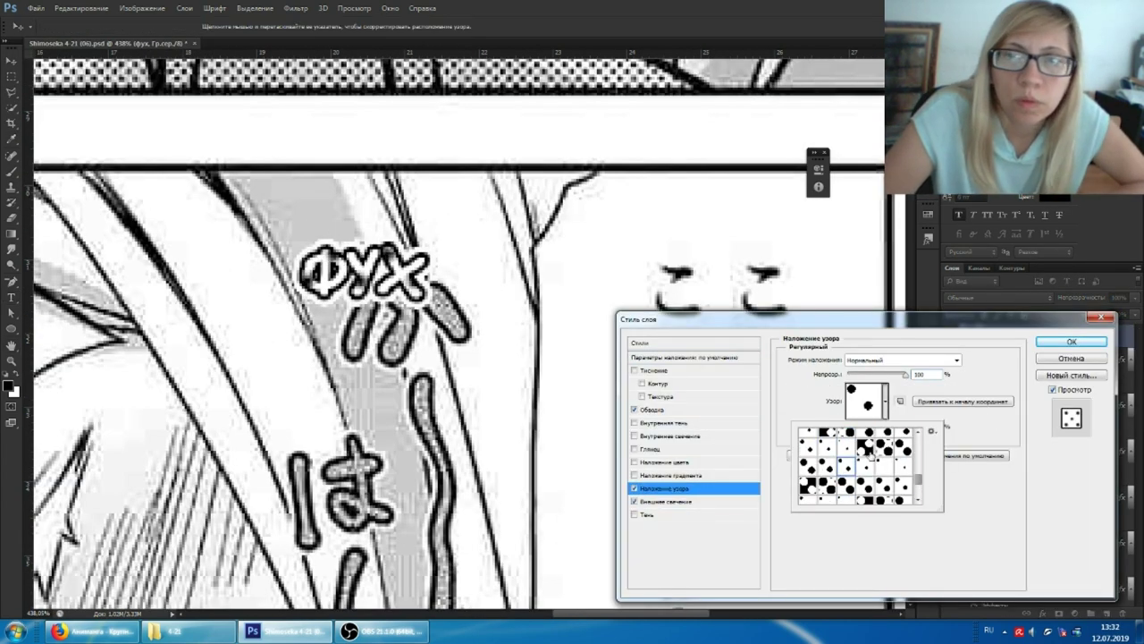
double_click(831, 441)
click(885, 400)
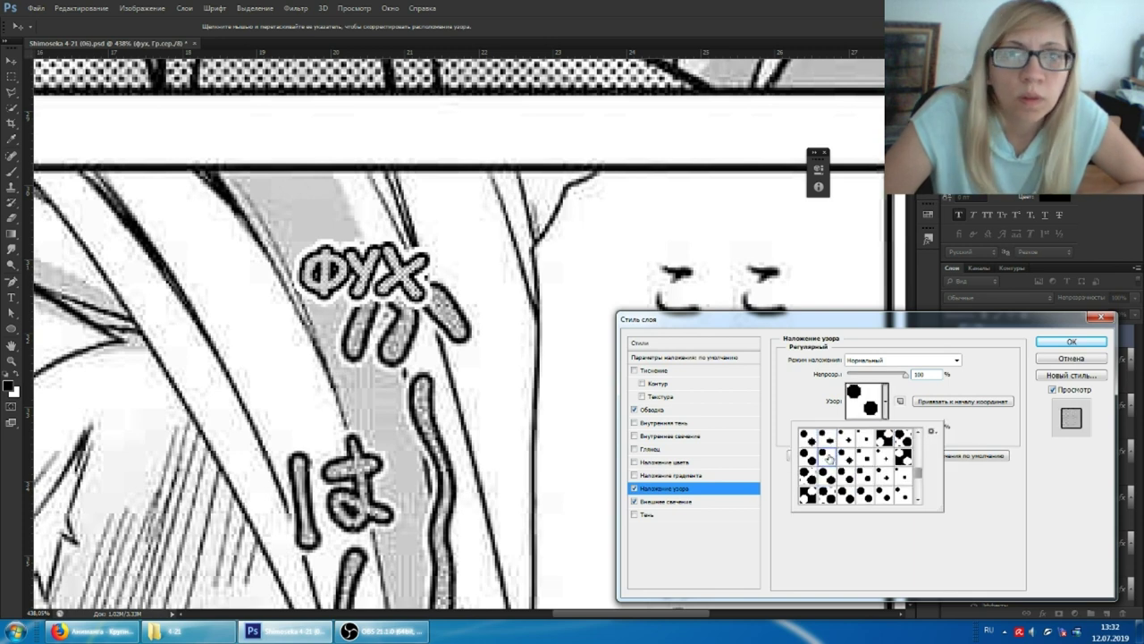
click(990, 441)
click(1070, 342)
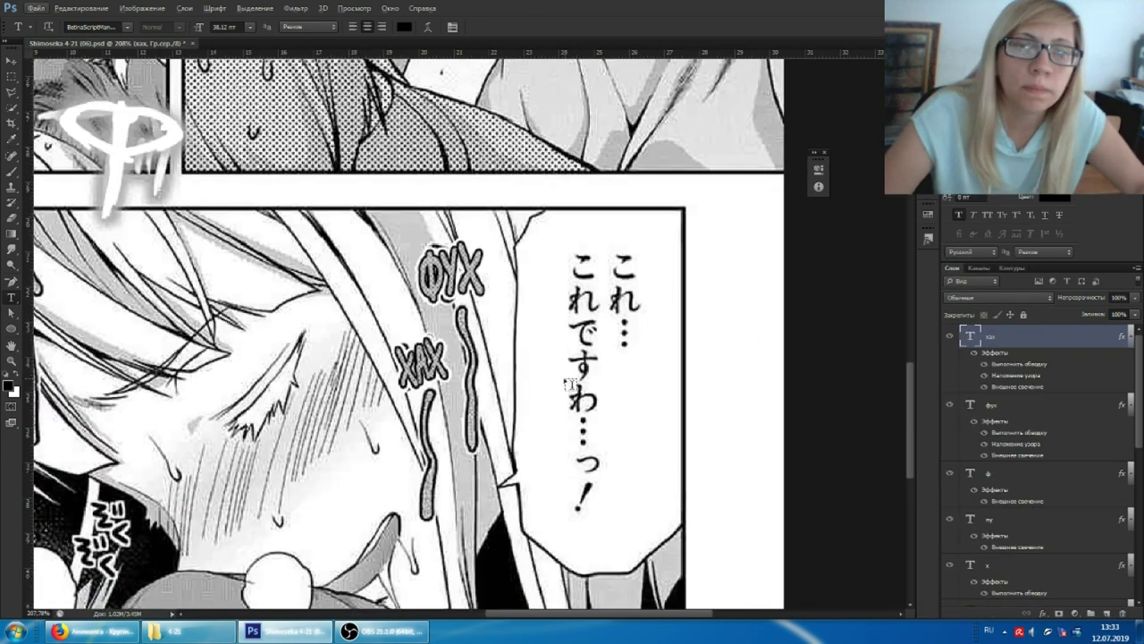
- Duplicate ХАХ beside the right character and look up ぞく in the dictionary
drag(569, 382, 768, 369)
drag(619, 344, 186, 344)
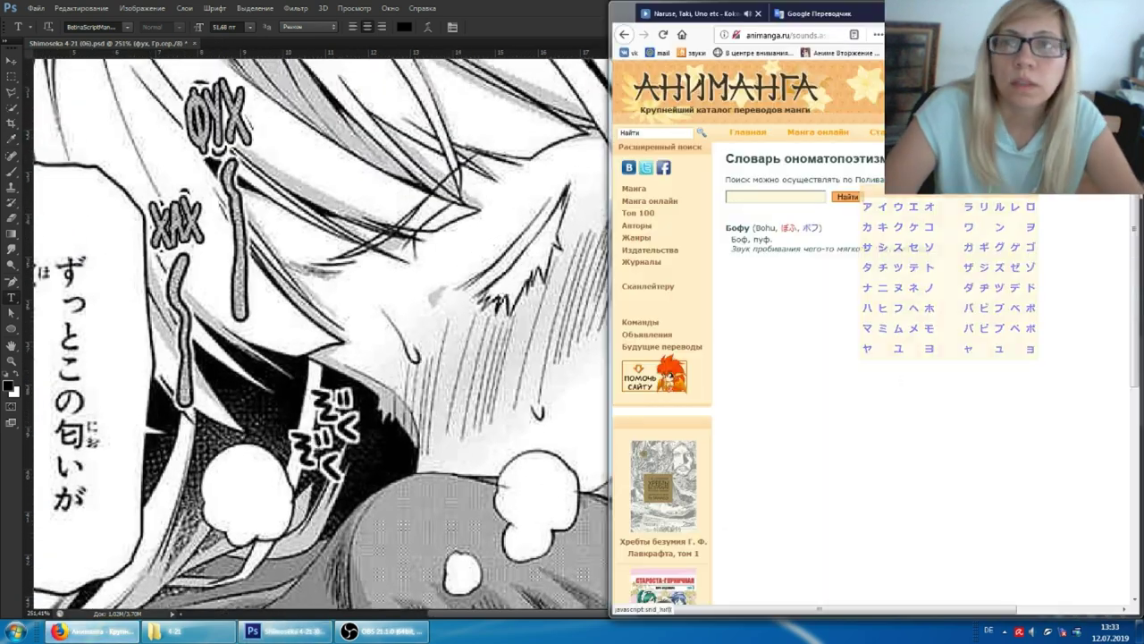
click(953, 229)
click(848, 197)
click(760, 197)
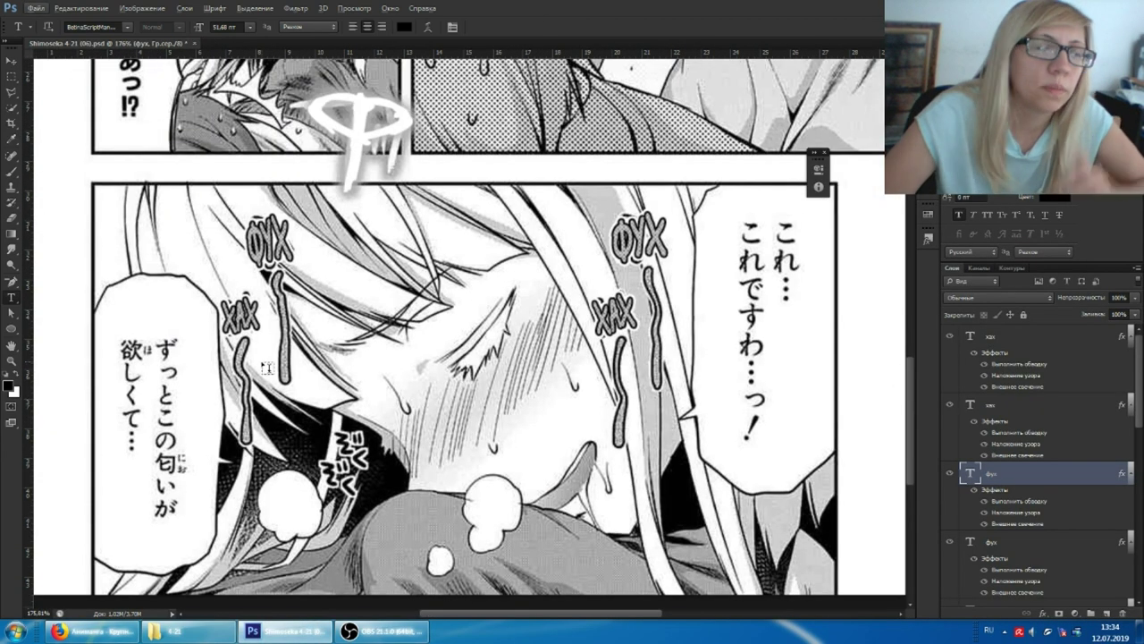
- Place ТРЕПЕТ over the ぞくぞく shiver mark, view the whole page, and close page 06
key(ctrl+v)
drag(358, 436, 384, 437)
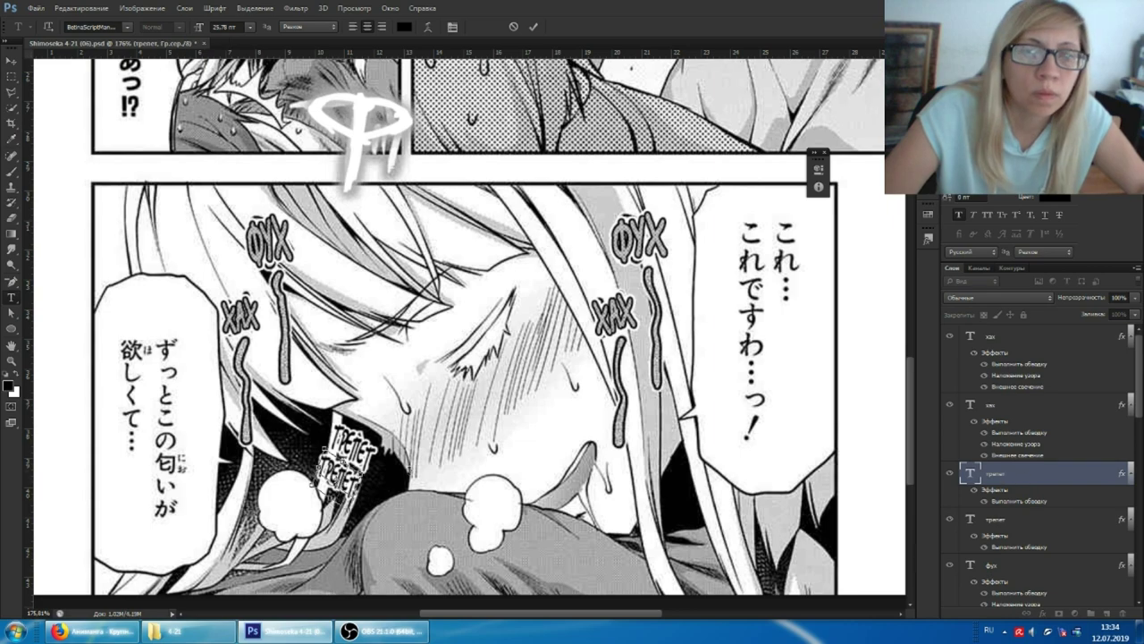
key(ctrl+0)
key(ctrl+w)
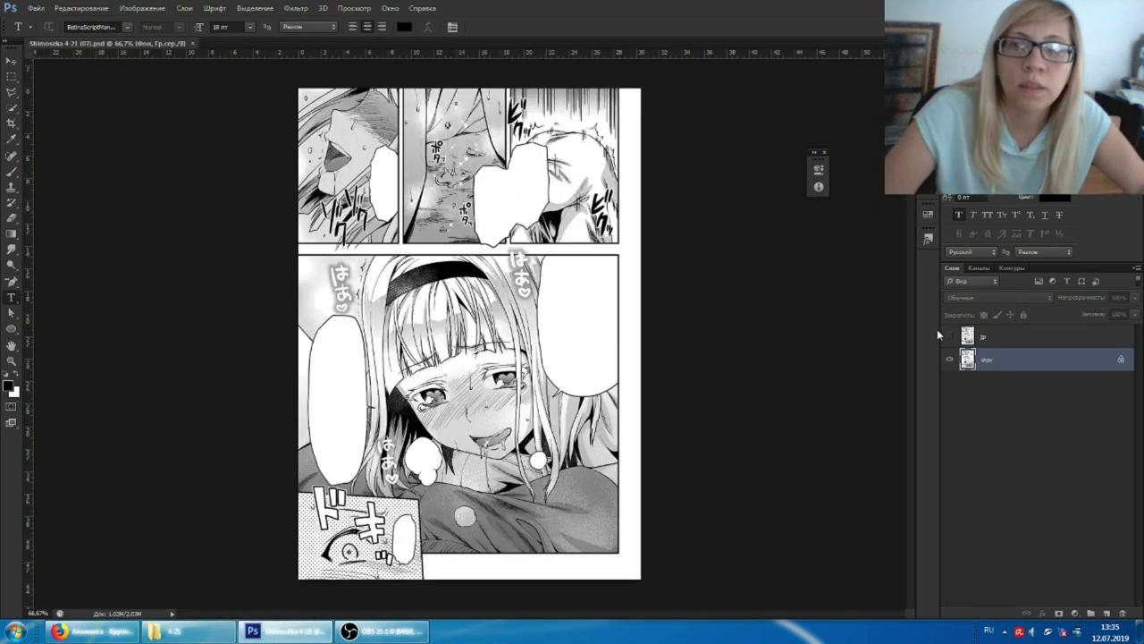
- Bring the styled sound-effect text layer from page 06 into page 07
key(alt+Tab)
drag(183, 326, 460, 36)
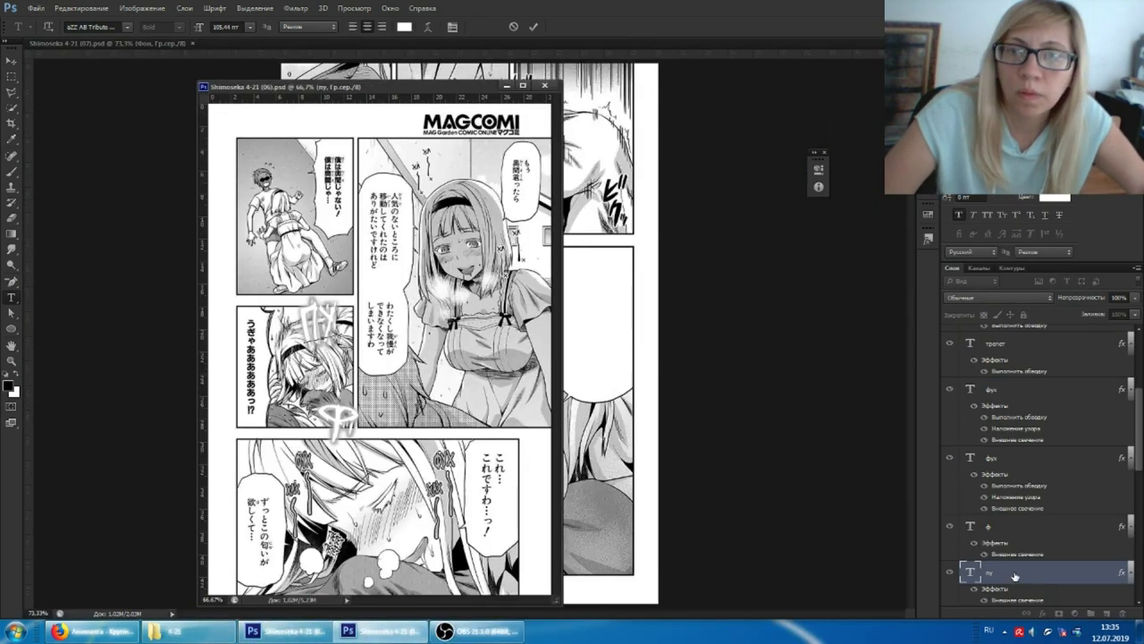
click(545, 86)
scroll(429, 268, up, 4)
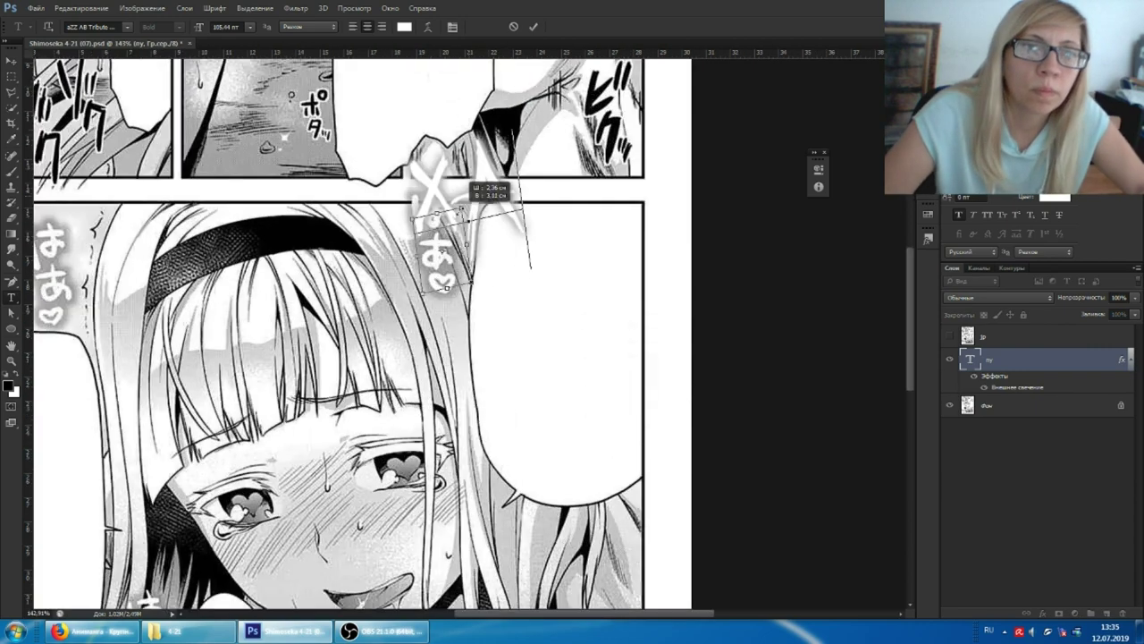
- Edit the text to ХА А and duplicate it over each はあ panting mark
click(422, 215)
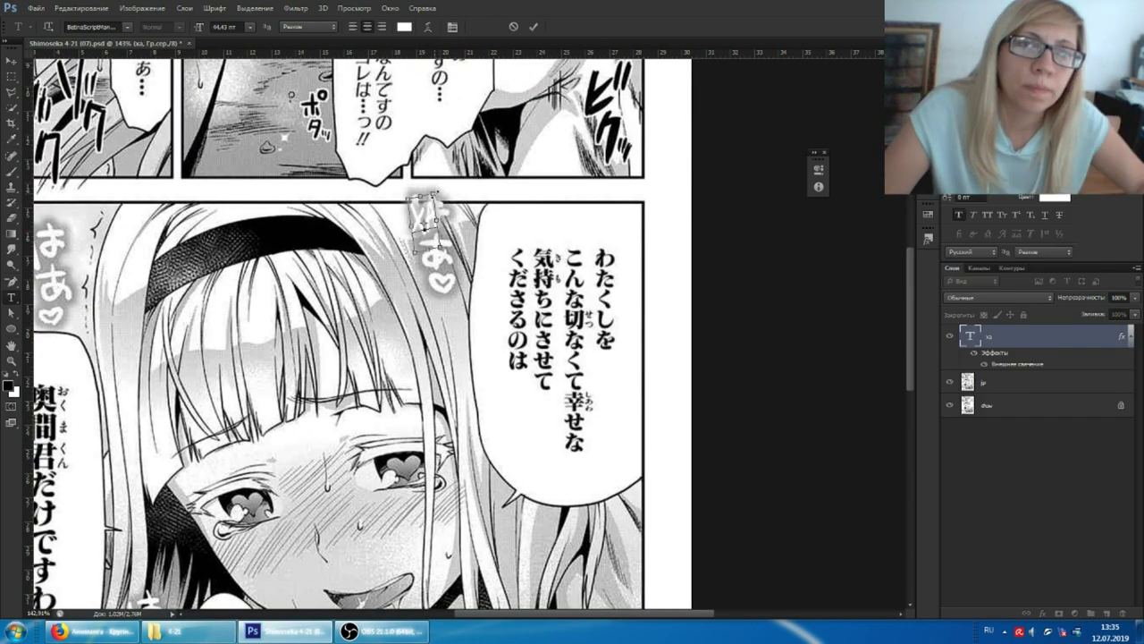
key(ctrl+j)
drag(450, 164, 450, 190)
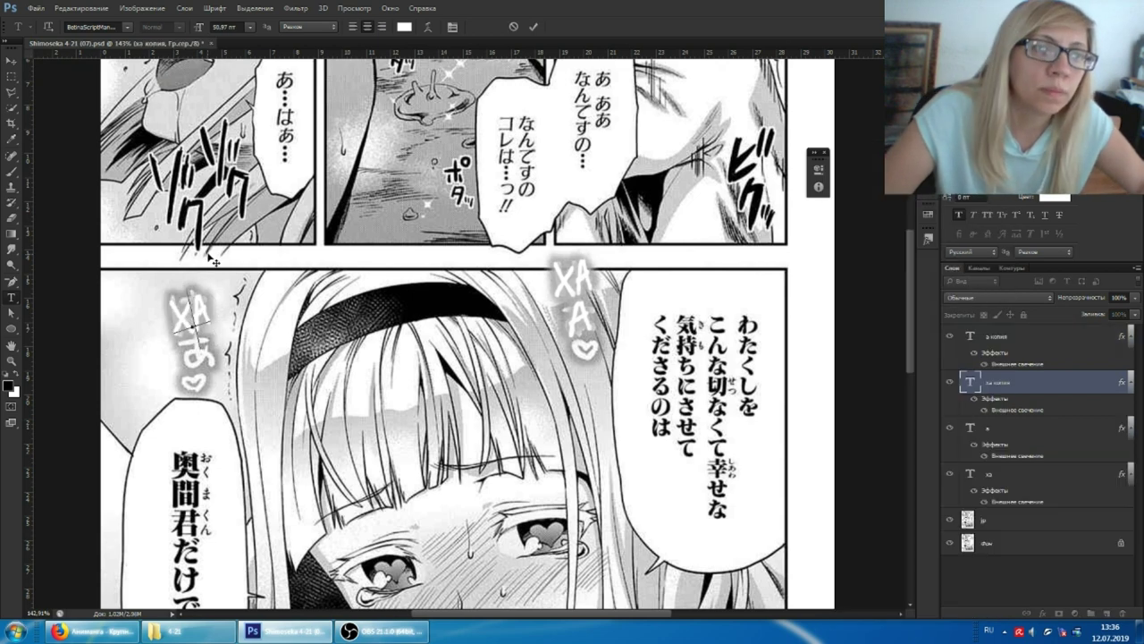
click(603, 291)
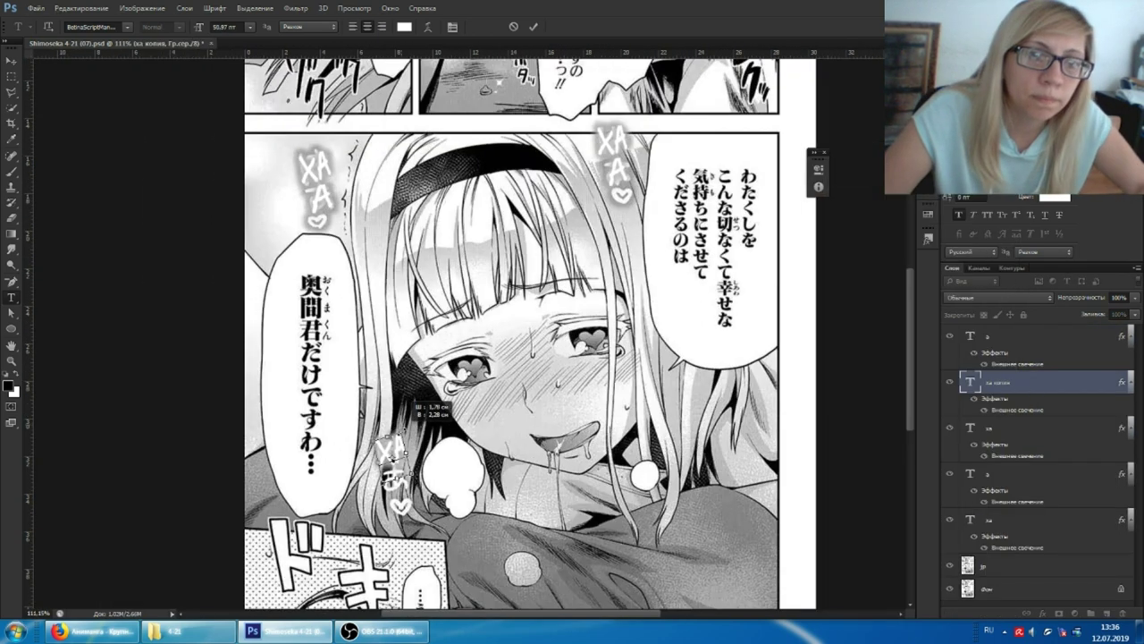
key(ctrl+j)
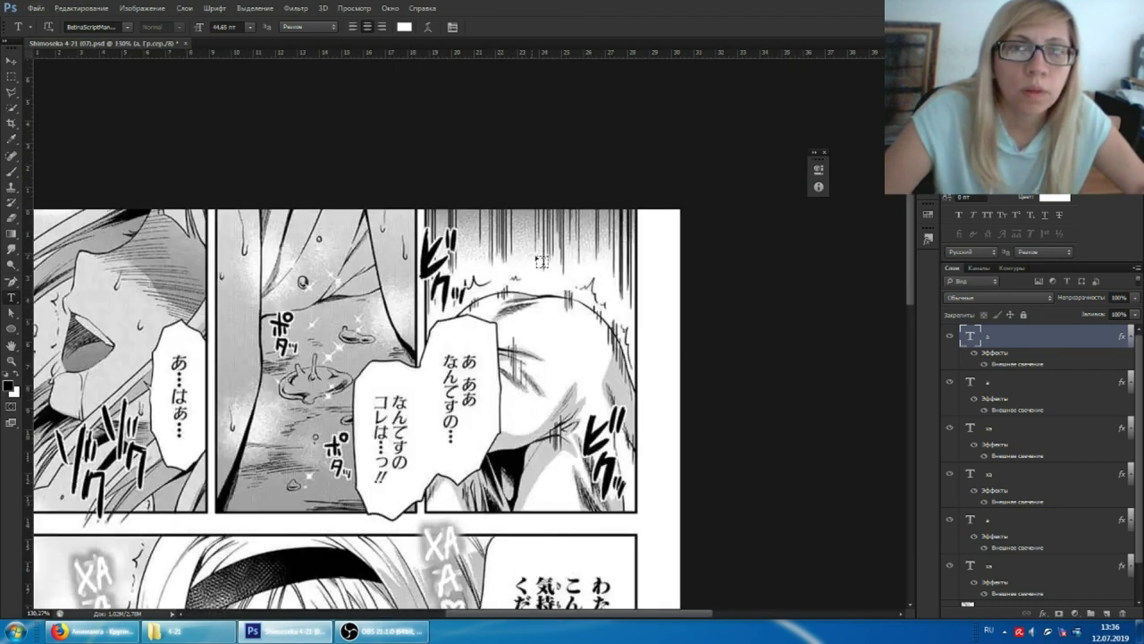
- Add arc-warped, rotated ДЕРГ beside the twitch marks and duplicate it for the second one
click(17, 27)
double_click(48, 72)
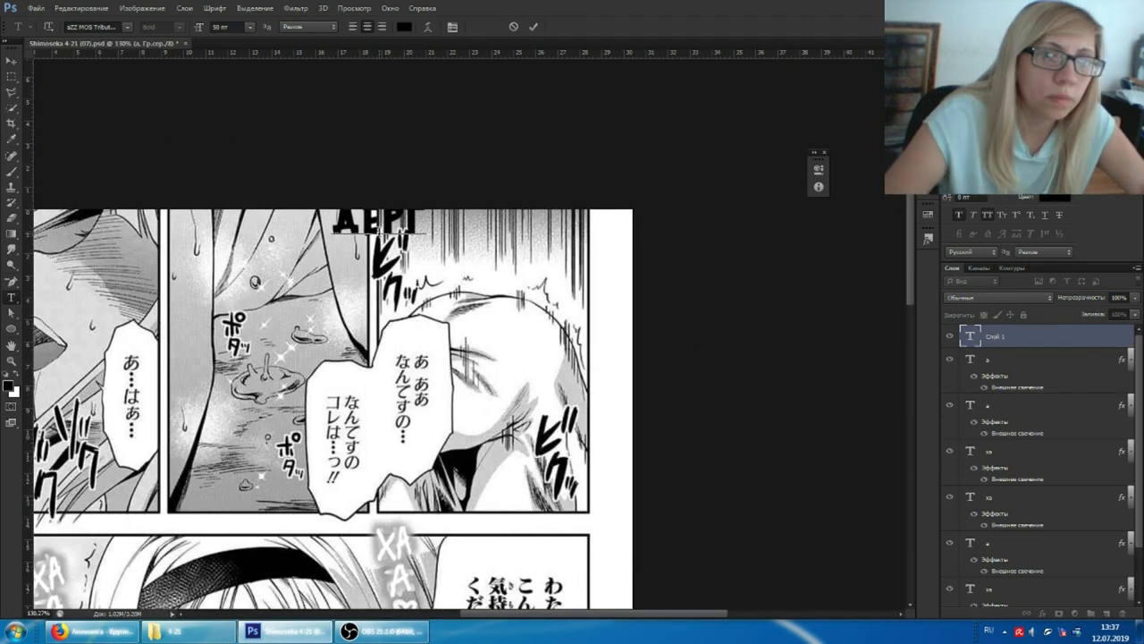
right_click(970, 235)
click(984, 205)
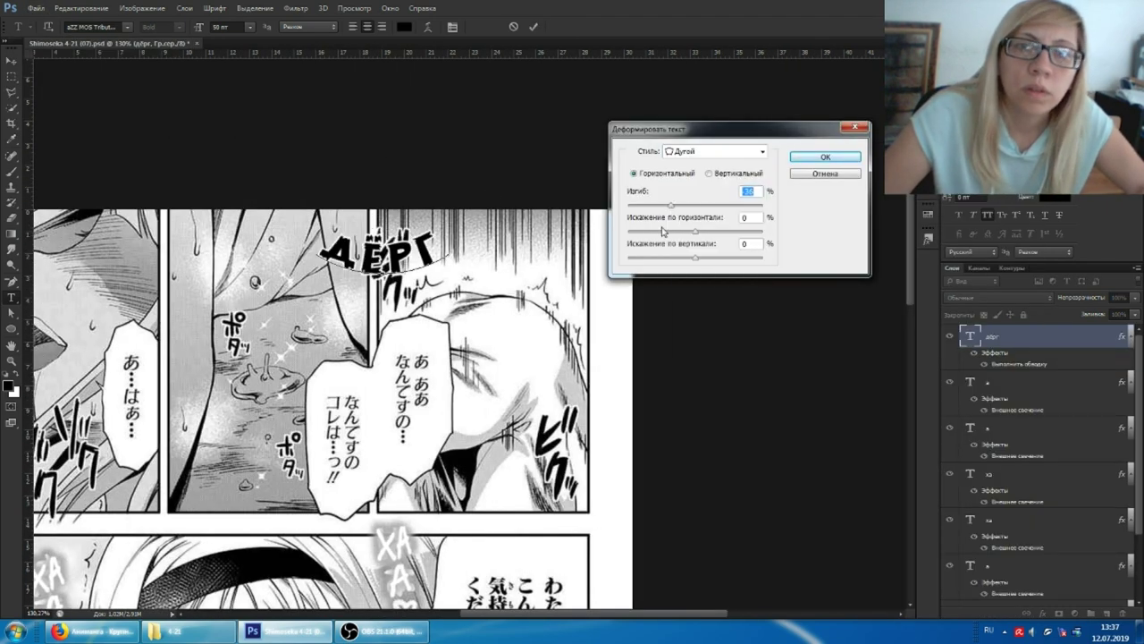
click(825, 155)
drag(373, 259, 420, 250)
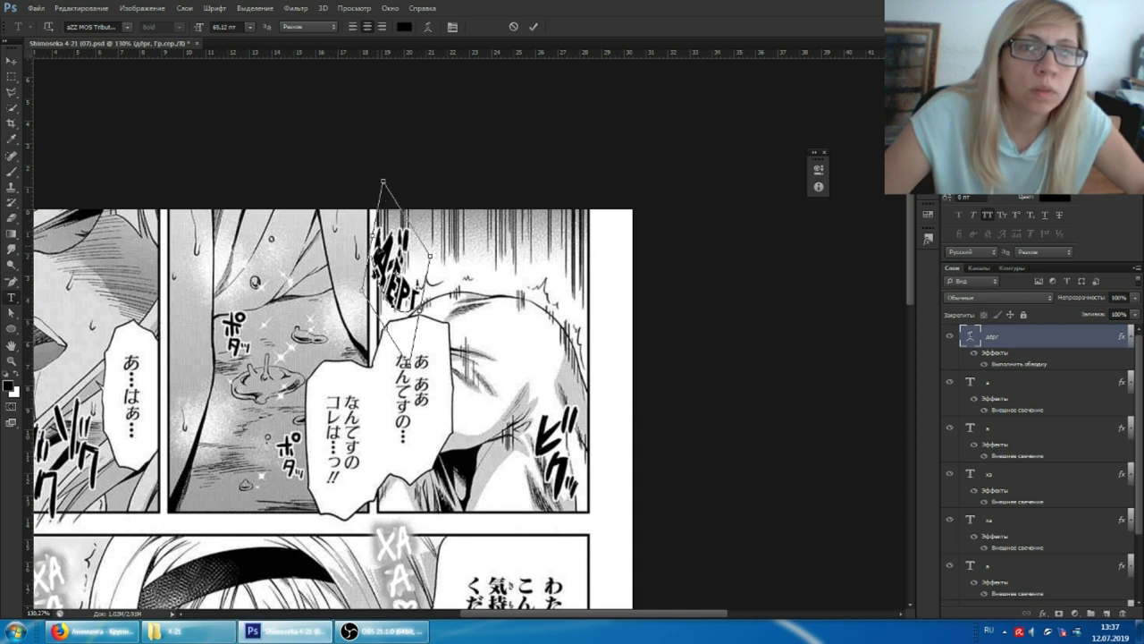
click(427, 27)
key(Return)
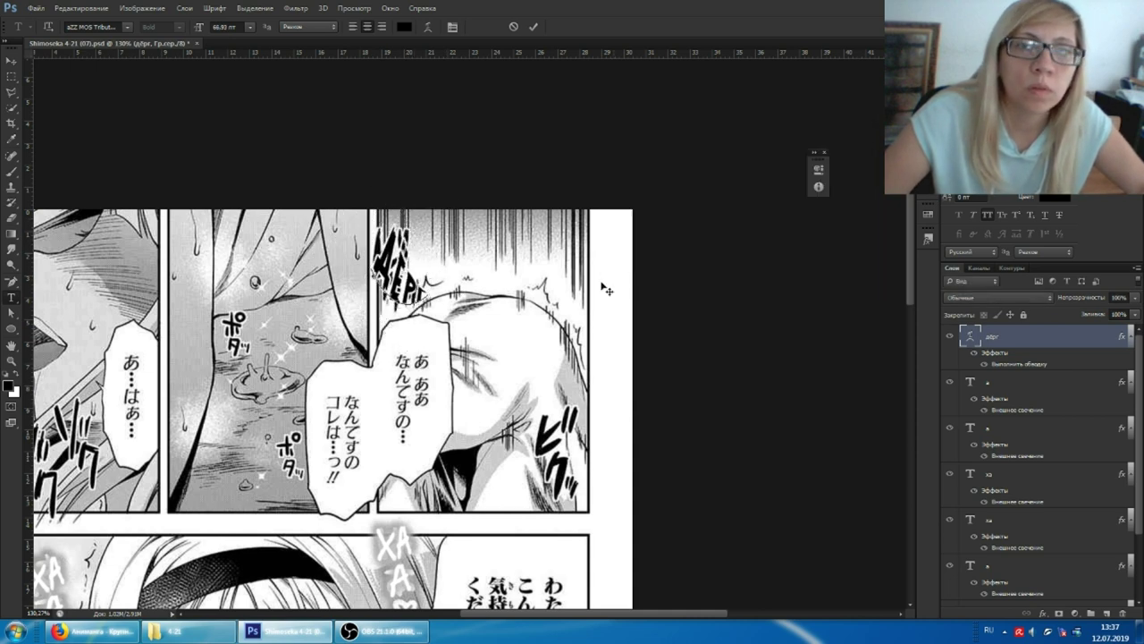
click(428, 27)
key(Return)
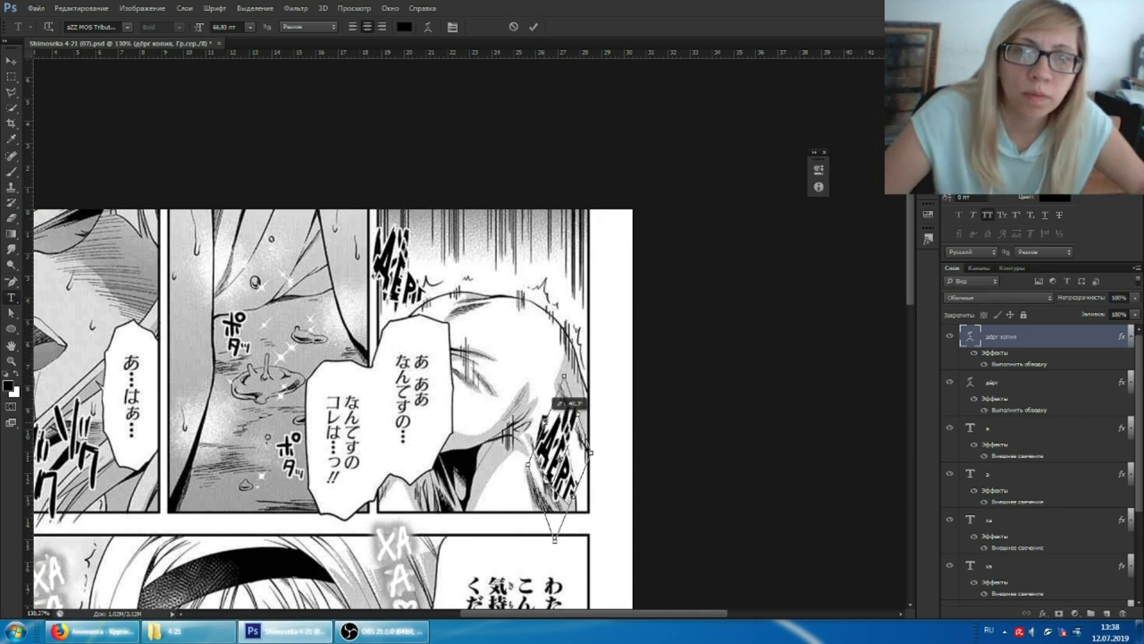
key(Return)
- Add КАП lettering with another text preset and duplicate it over both drips
click(26, 27)
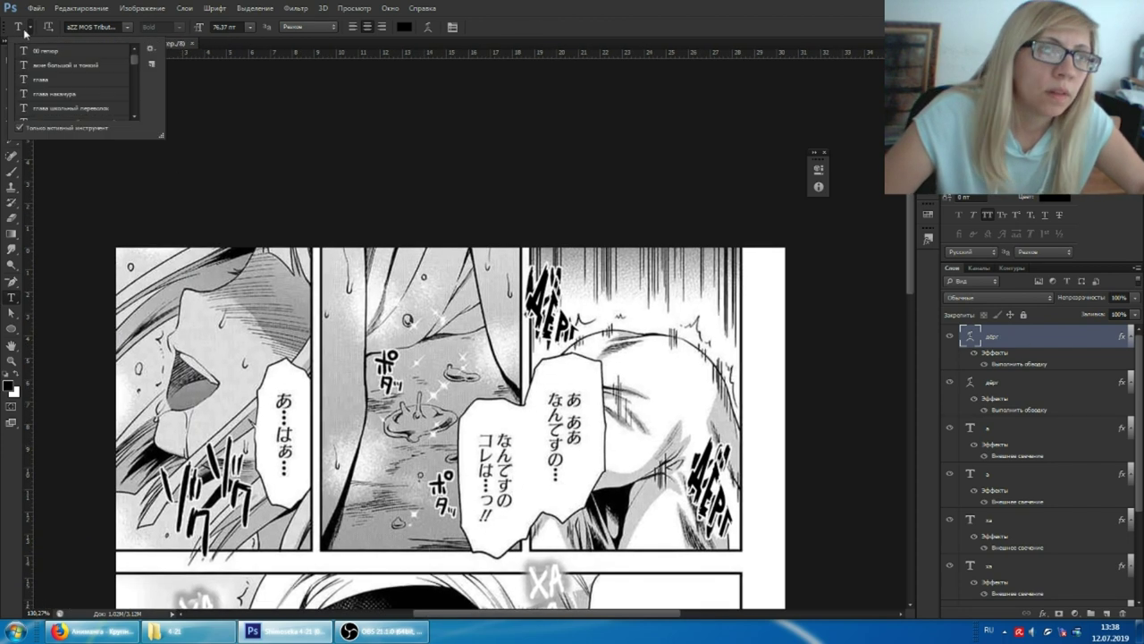
click(56, 74)
right_click(1022, 335)
click(894, 331)
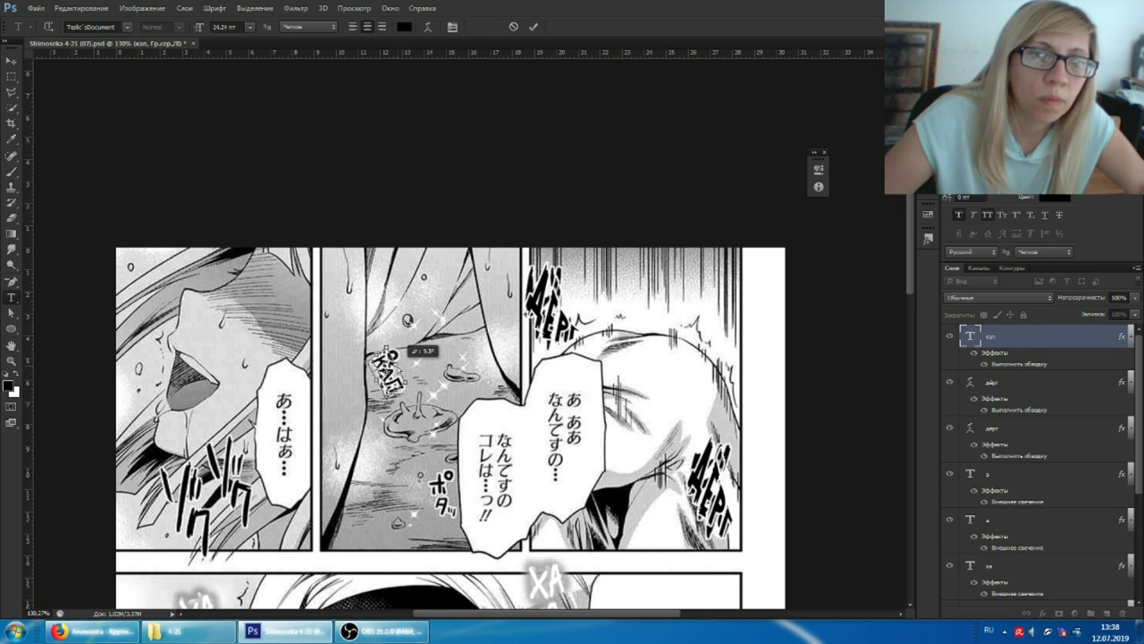
key(ctrl+j)
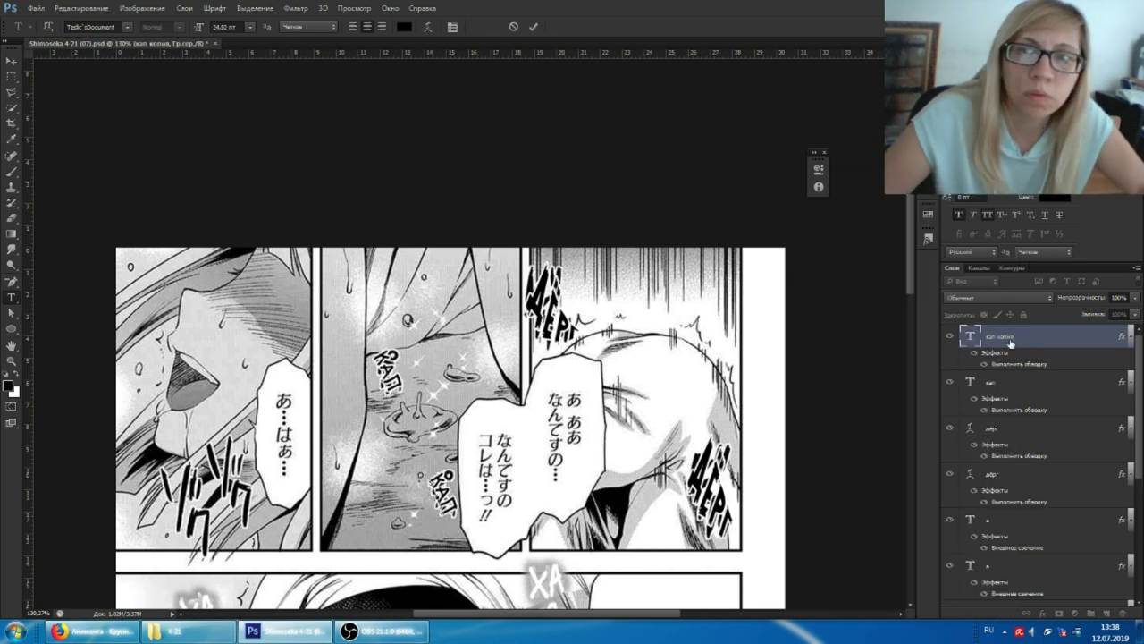
- Check the onomatopoeia dictionary, then begin editing the text layer into ВЖУХ
key(alt+Tab)
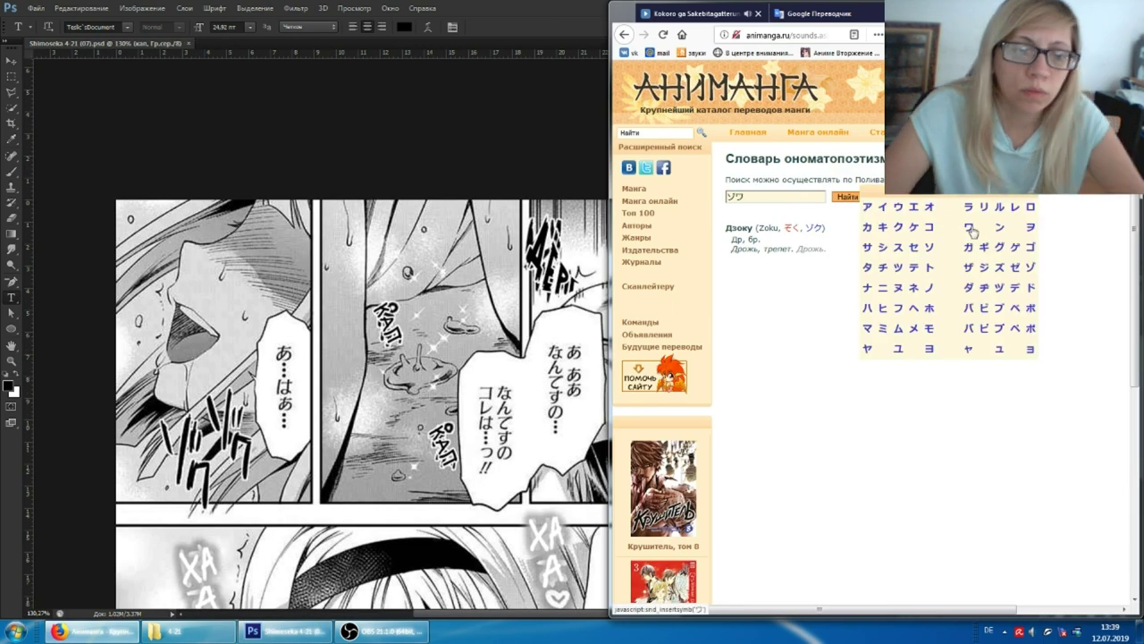
key(alt+Tab)
click(1104, 253)
key(Escape)
double_click(969, 335)
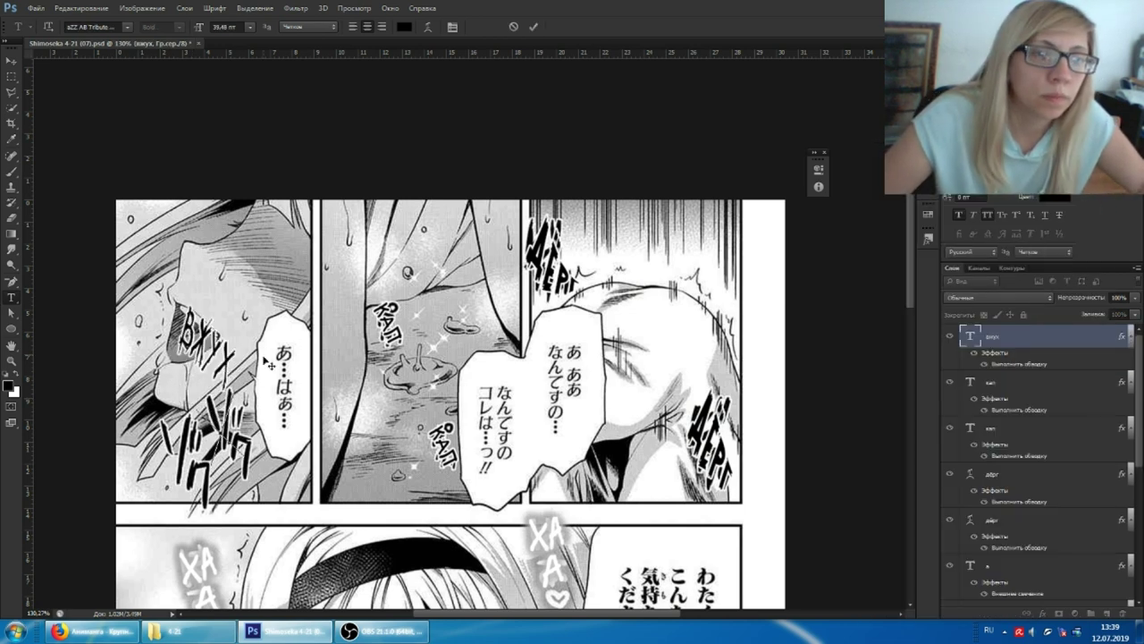
- Duplicate the ВЖУХ lettering over the second ゾク mark
key(ctrl+j)
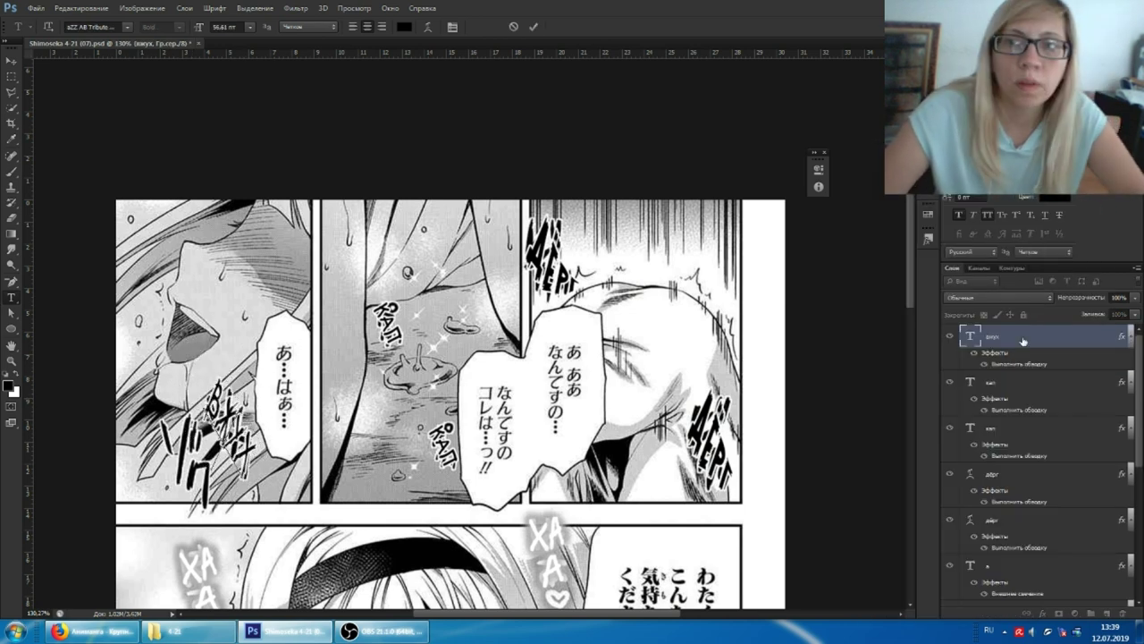
scroll(447, 357, down, 5)
scroll(447, 358, down, 5)
- Start new text on the bottom panel with the white ActonaC preset
click(19, 27)
click(69, 94)
click(268, 409)
- Give the ТУ lettering a stroke and glow style, an arc warp, and a tilt to fit the panel edge
text(ту)
double_click(1055, 336)
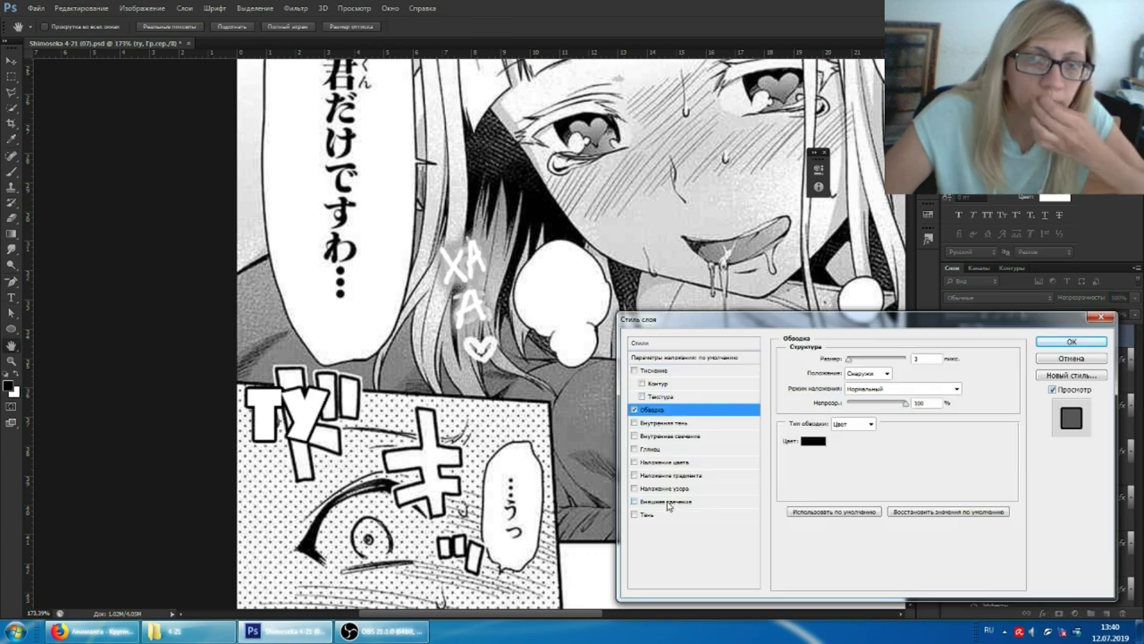
key(Return)
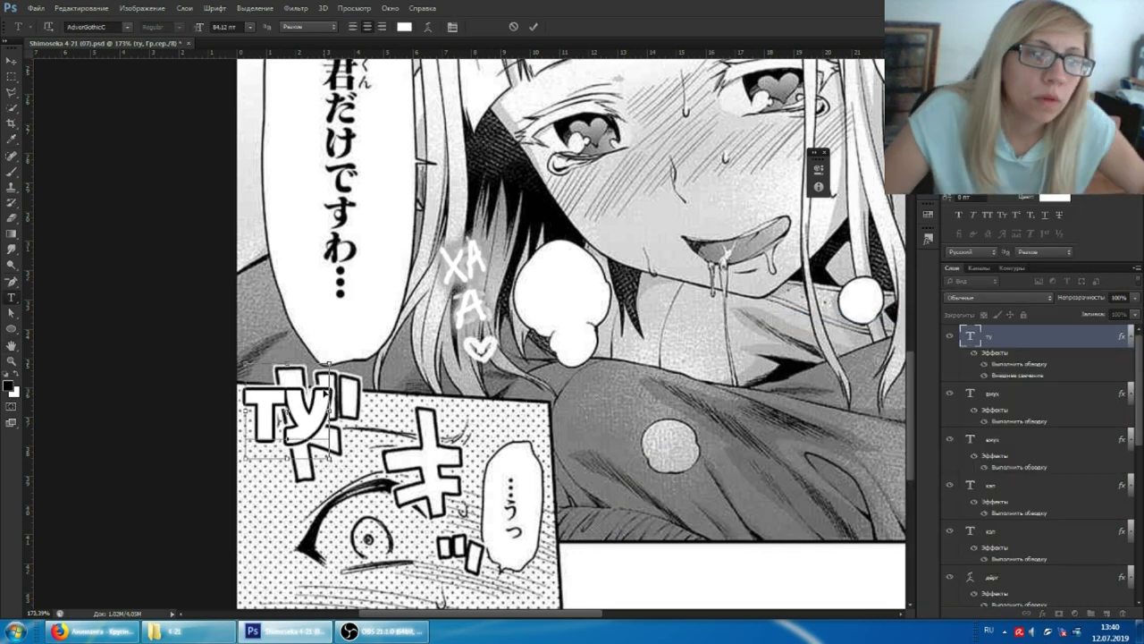
drag(328, 363, 483, 367)
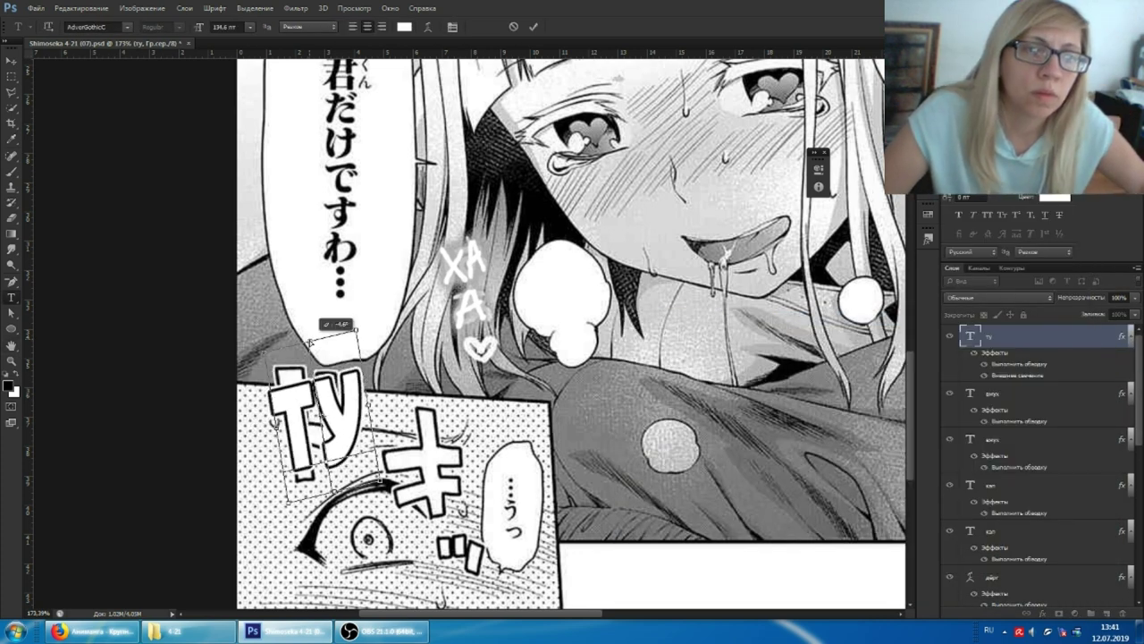
click(428, 27)
key(Return)
key(ctrl+t)
drag(304, 353, 319, 332)
key(Return)
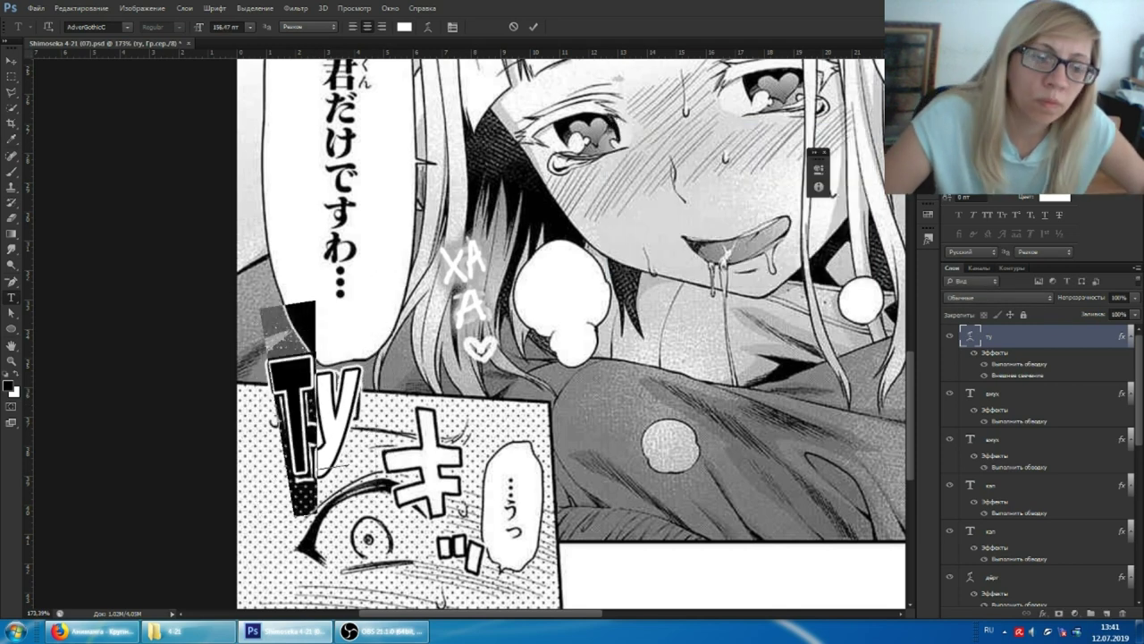
- Duplicate the lettering into ДУ copies placed right and lower in the bottom panel
key(ctrl+j)
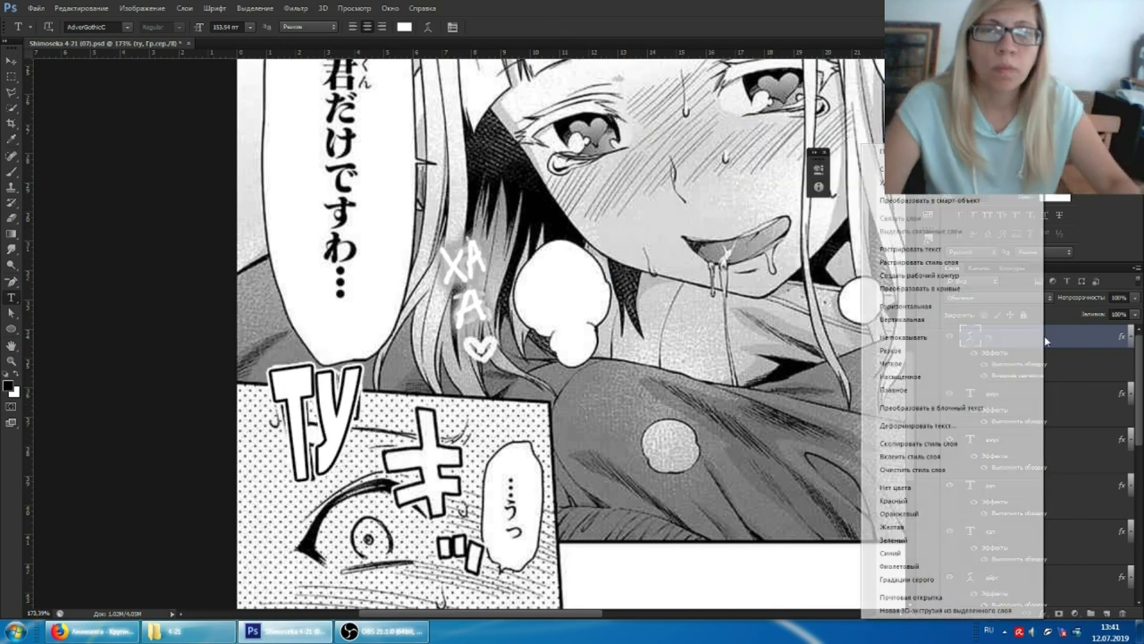
mouse_move(313, 420)
mouse_down()
mouse_move(438, 447)
mouse_move(531, 410)
mouse_up()
key(ctrl+t)
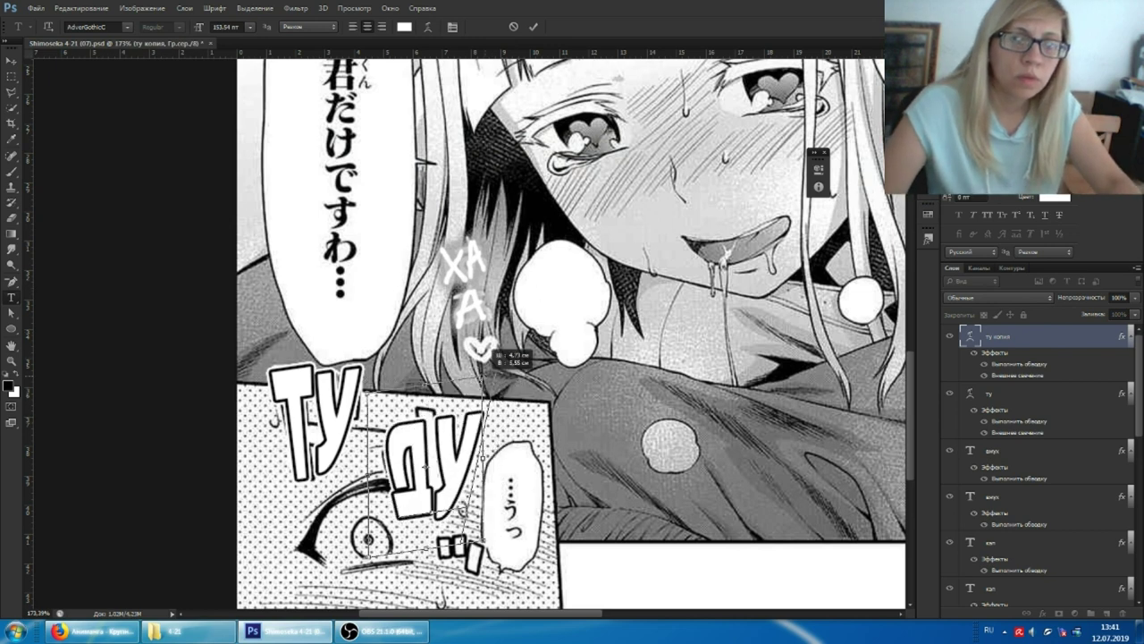
key(Return)
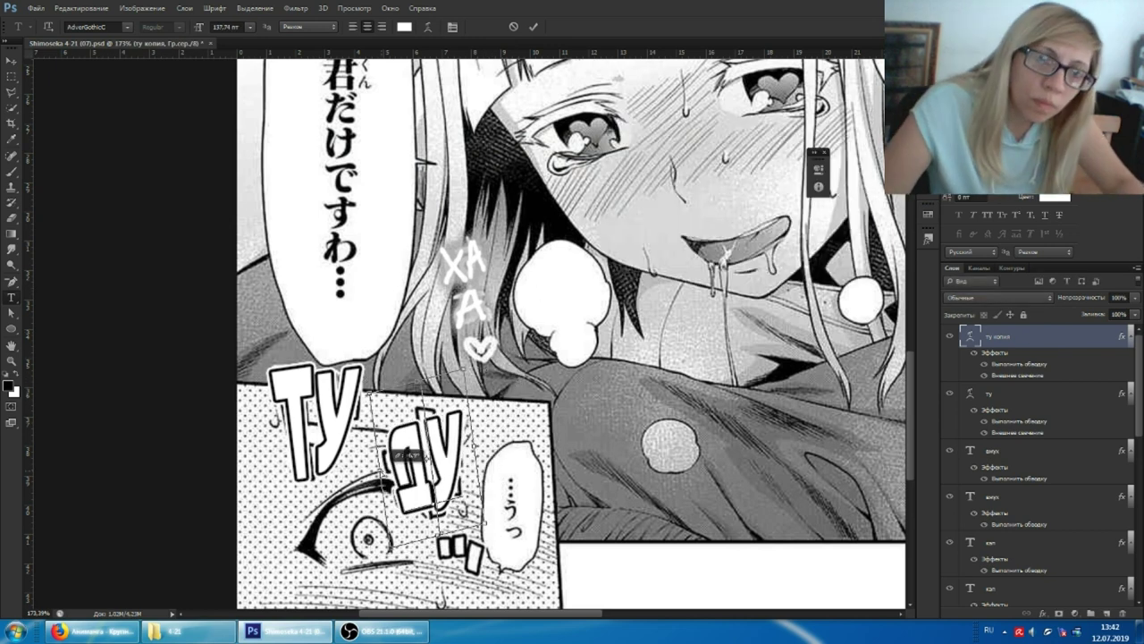
key(ctrl+j)
drag(429, 456, 455, 527)
- Add М lettering and warp it
text(М)
click(428, 26)
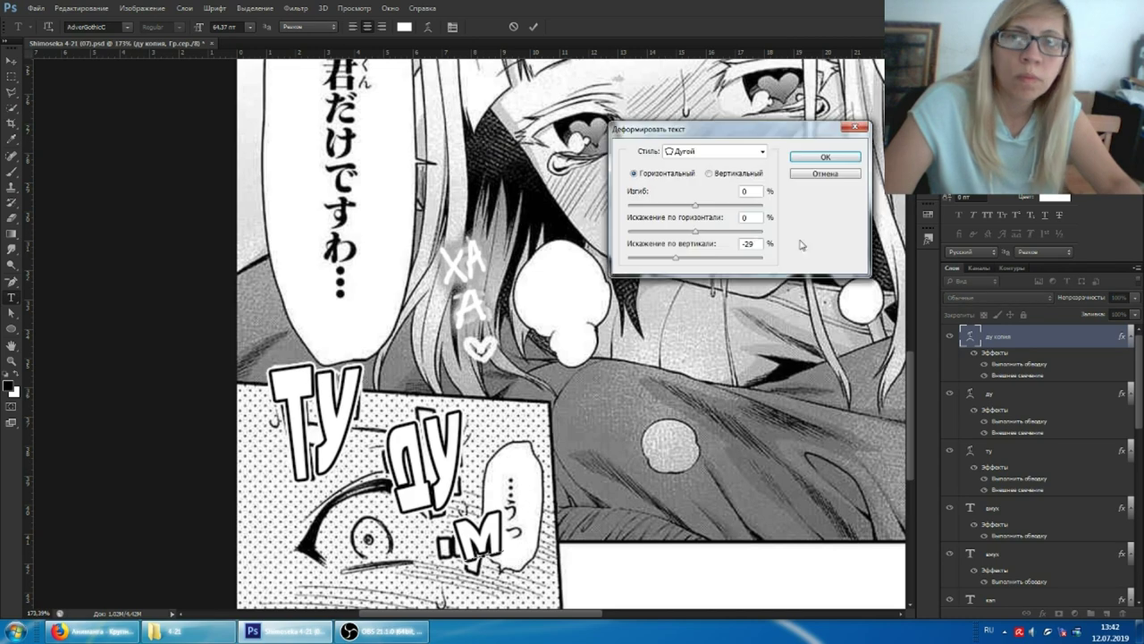
key(Return)
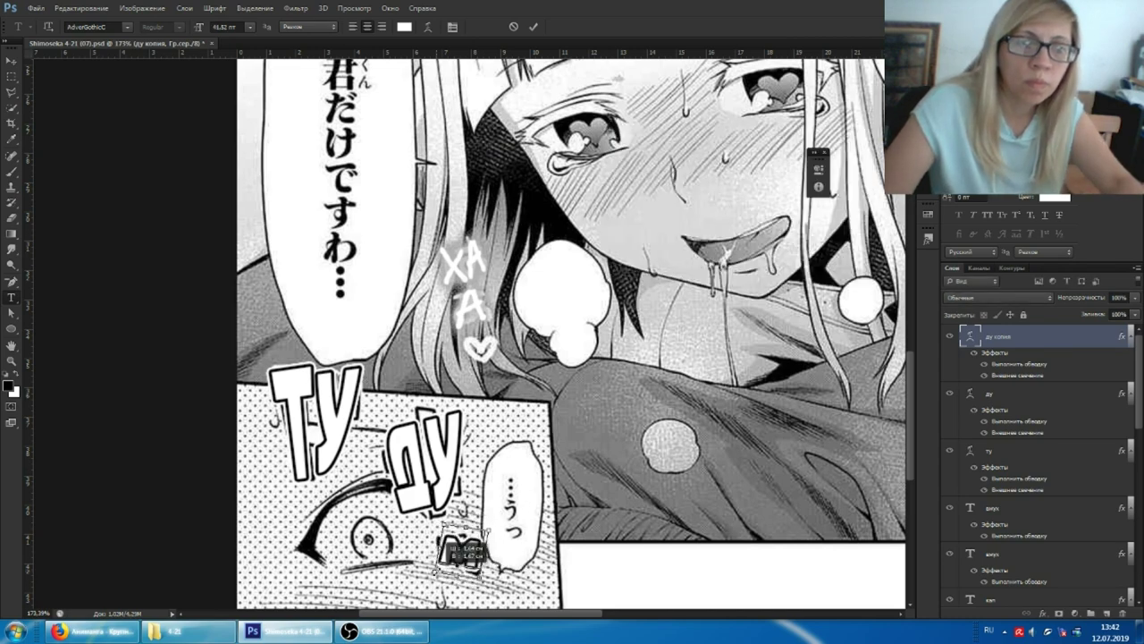
- Open Shimoseka 4-21 (08).psd and bring up the saved type tool presets
key(ctrl+0)
key(ctrl+o)
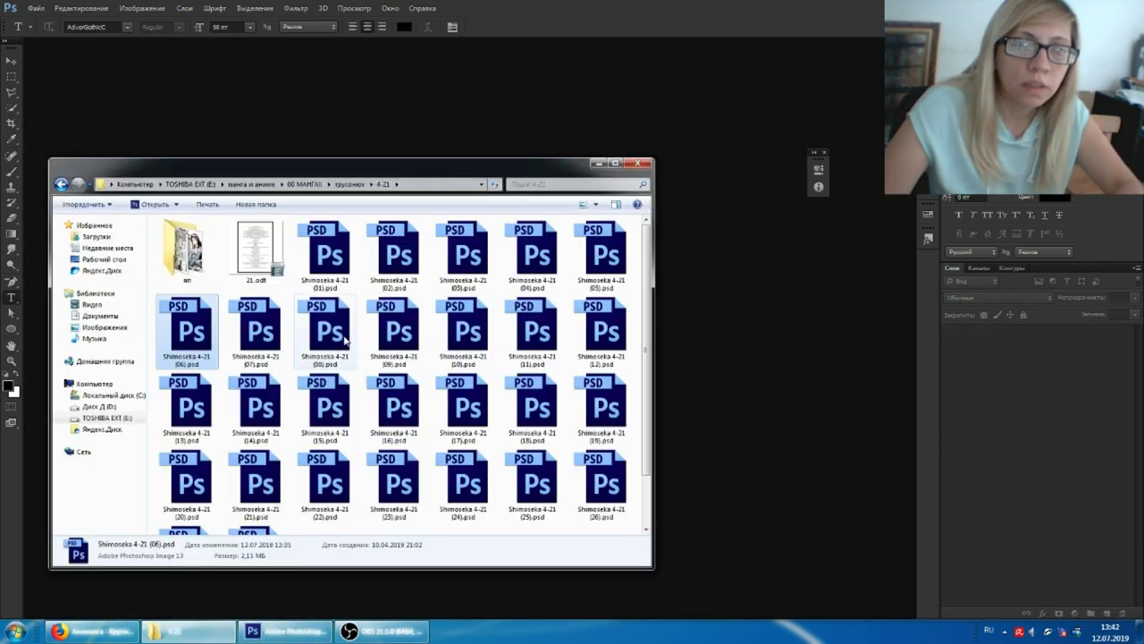
double_click(269, 376)
scroll(268, 224, up, 3)
scroll(385, 223, up, 2)
click(24, 26)
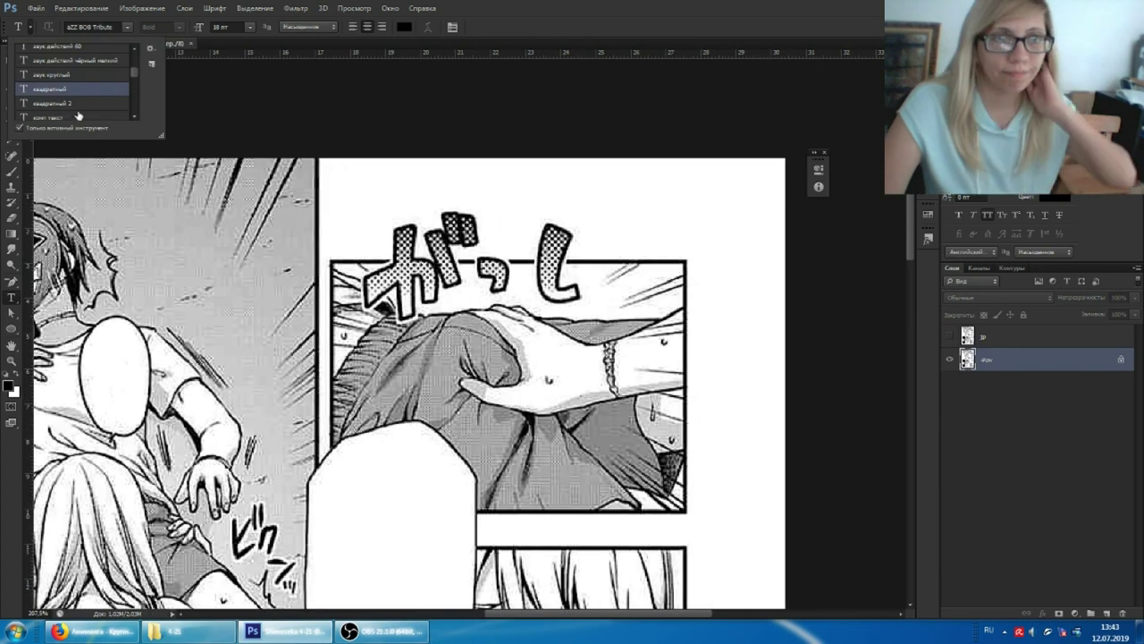
- Start ХВА lettering above がっし with the SFX preset and give it a halftone pattern
click(77, 98)
click(384, 222)
click(949, 335)
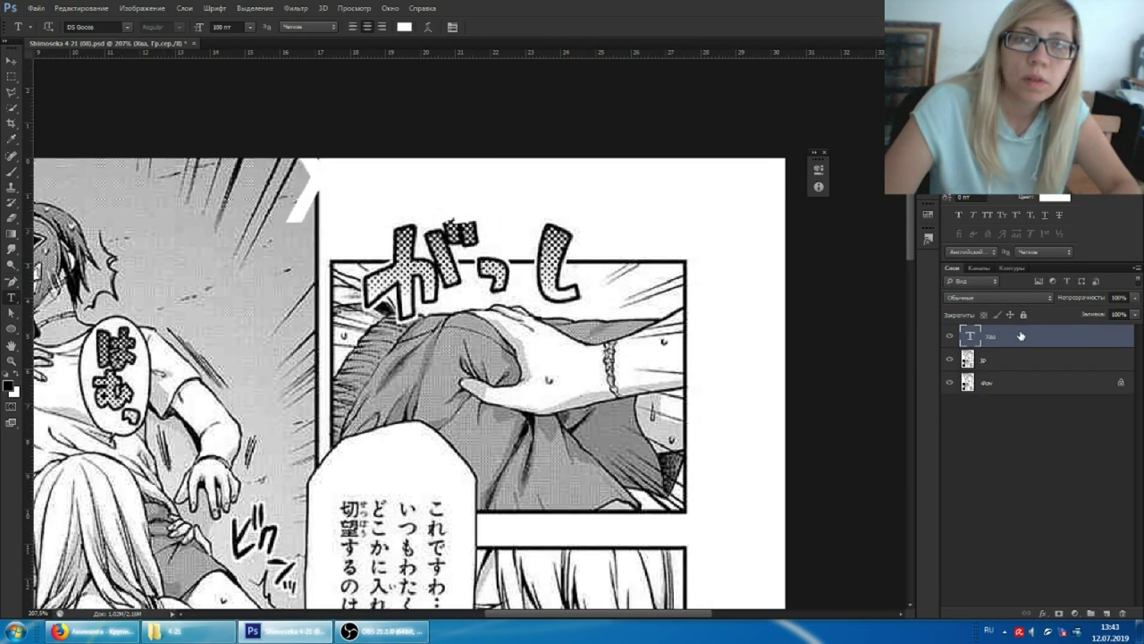
double_click(1073, 358)
click(664, 488)
click(885, 400)
double_click(832, 457)
- Add a white gradient overlay fading to 0 on the ХВА lettering
click(885, 401)
click(670, 475)
click(867, 386)
double_click(833, 409)
key(Return)
text(0)
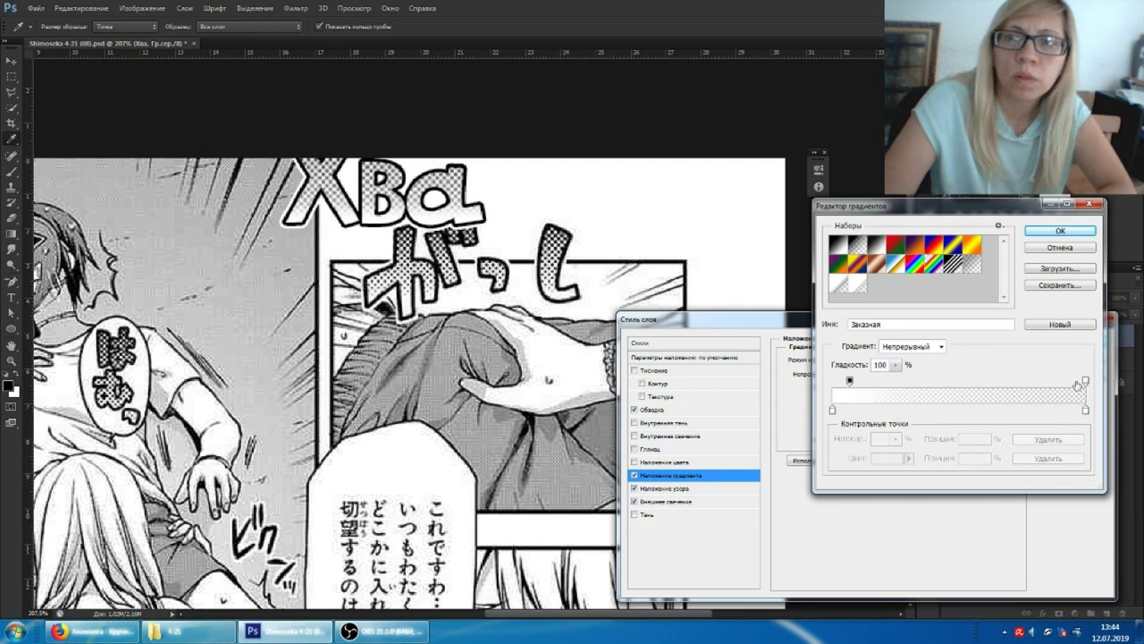
key(Return)
key(Return)
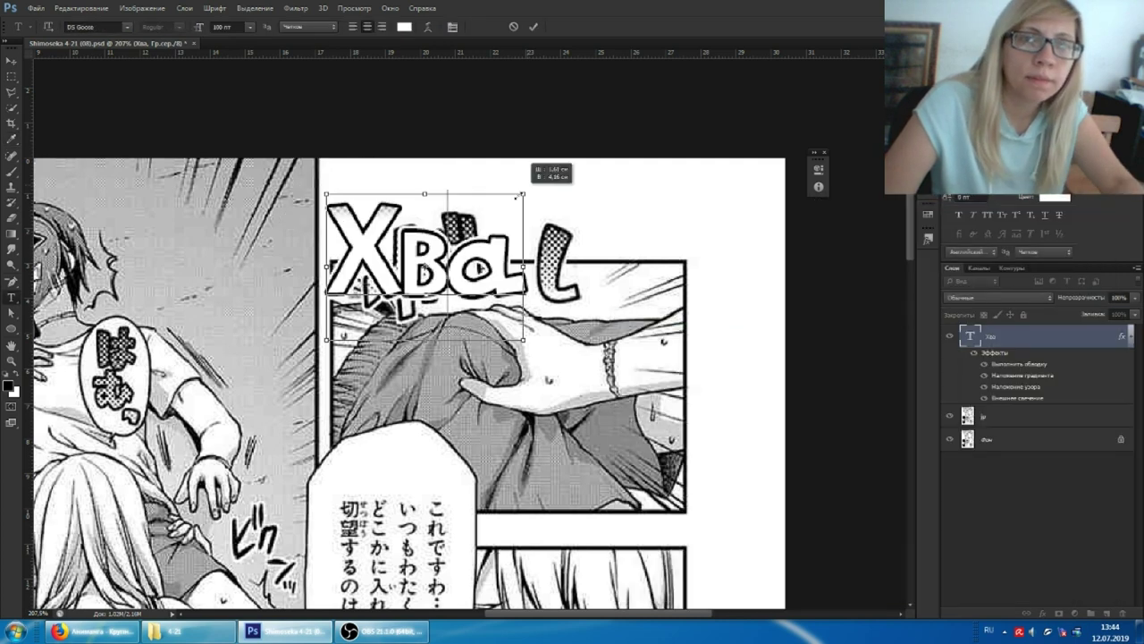
- Arc-warp, shrink and tilt the ХВА lettering over the panel
drag(530, 185, 482, 179)
click(427, 26)
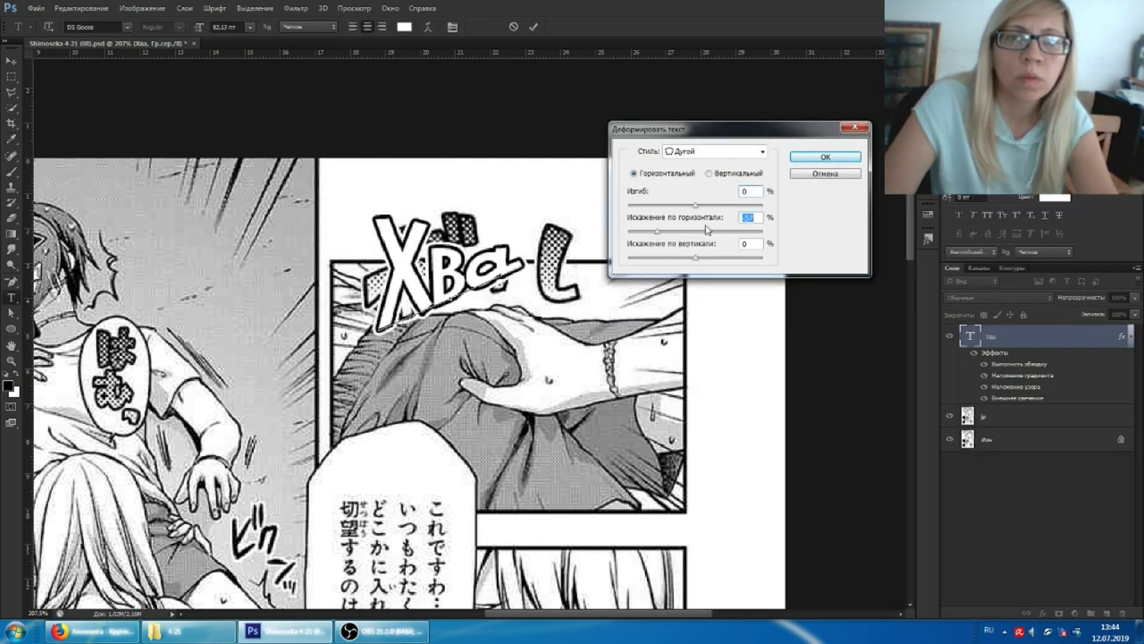
key(Return)
drag(516, 184, 458, 187)
click(428, 26)
key(Return)
- Adjust the fading gradient overlay on the ТЬ lettering and apply its effects
click(533, 26)
double_click(1018, 374)
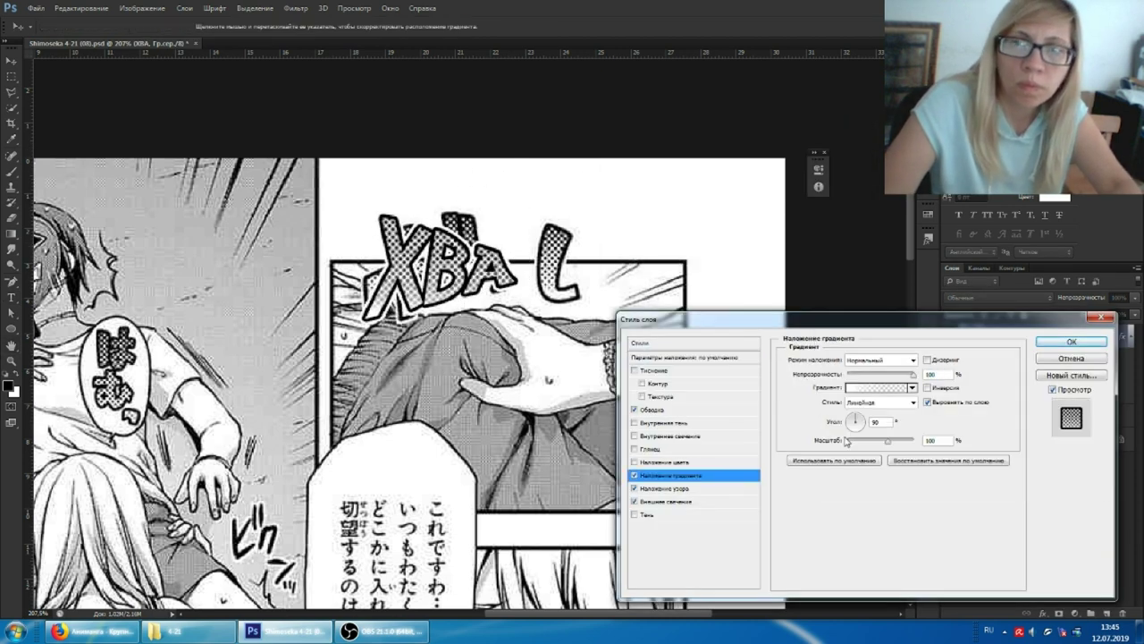
click(878, 387)
click(879, 382)
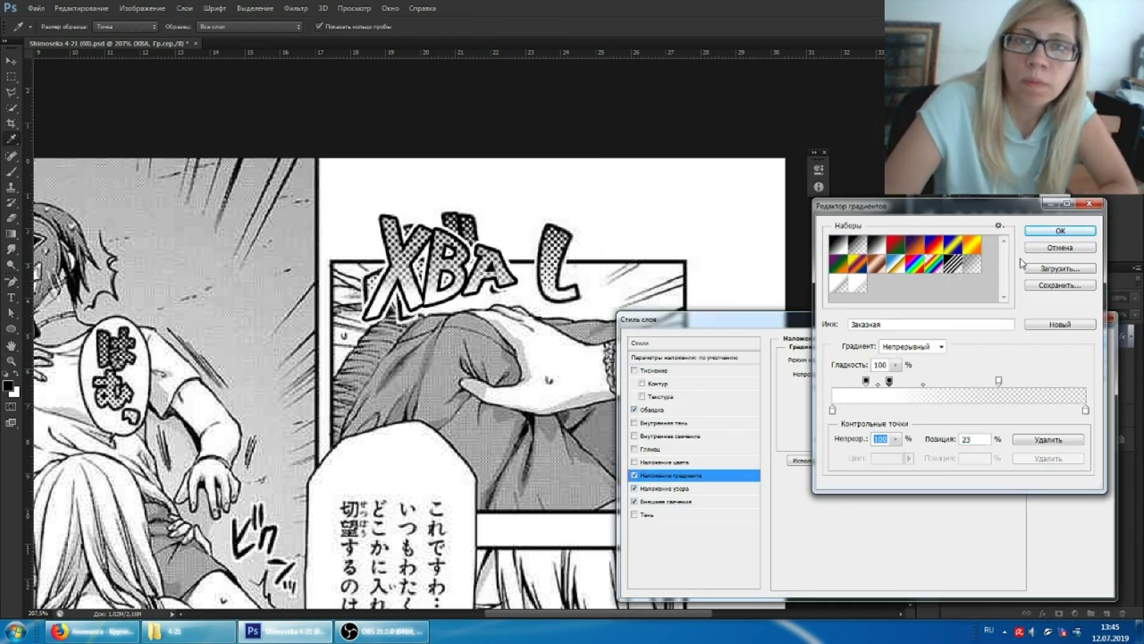
click(1060, 230)
click(1078, 332)
- Give the ТЬ lettering a tall, narrow warp
click(662, 253)
click(427, 26)
click(825, 149)
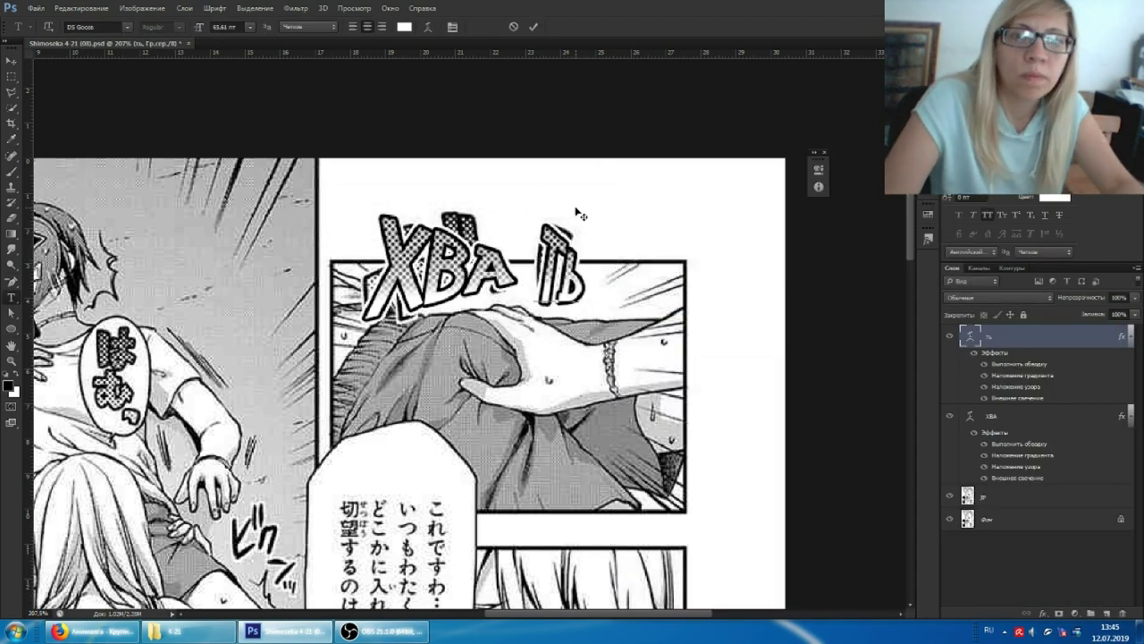
- Paste the outline layer style onto the new ХА text
scroll(402, 340, down, 5)
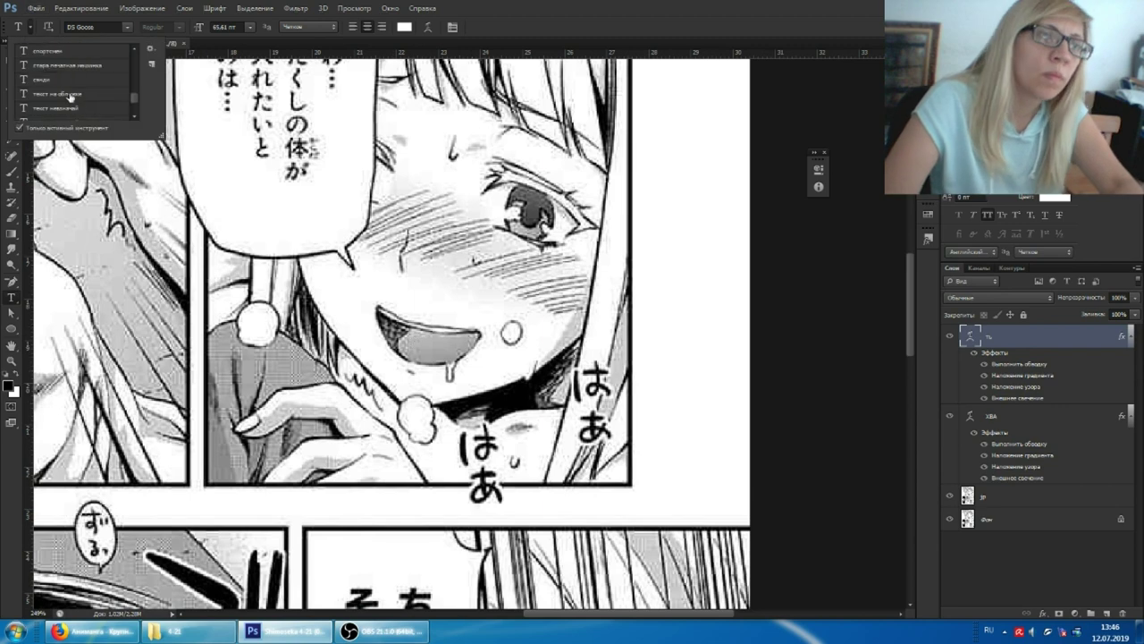
right_click(1017, 335)
click(885, 459)
text(ха)
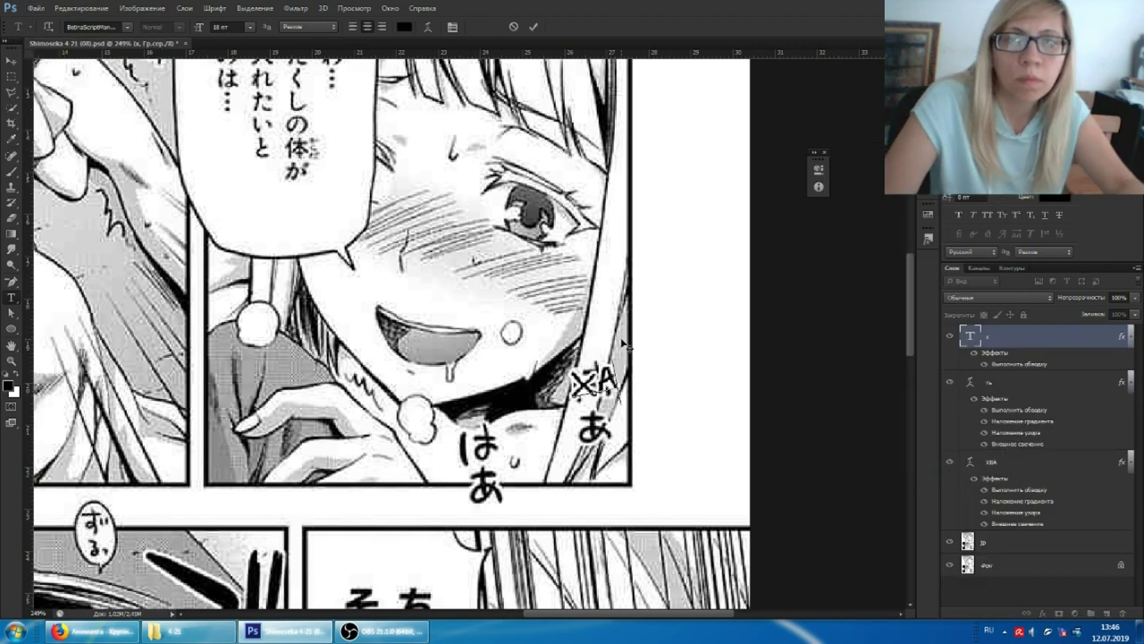
- Place an outlined ХА copy beside the lower はあ and edit the А copy's text
drag(625, 346, 619, 410)
right_click(1017, 338)
click(871, 456)
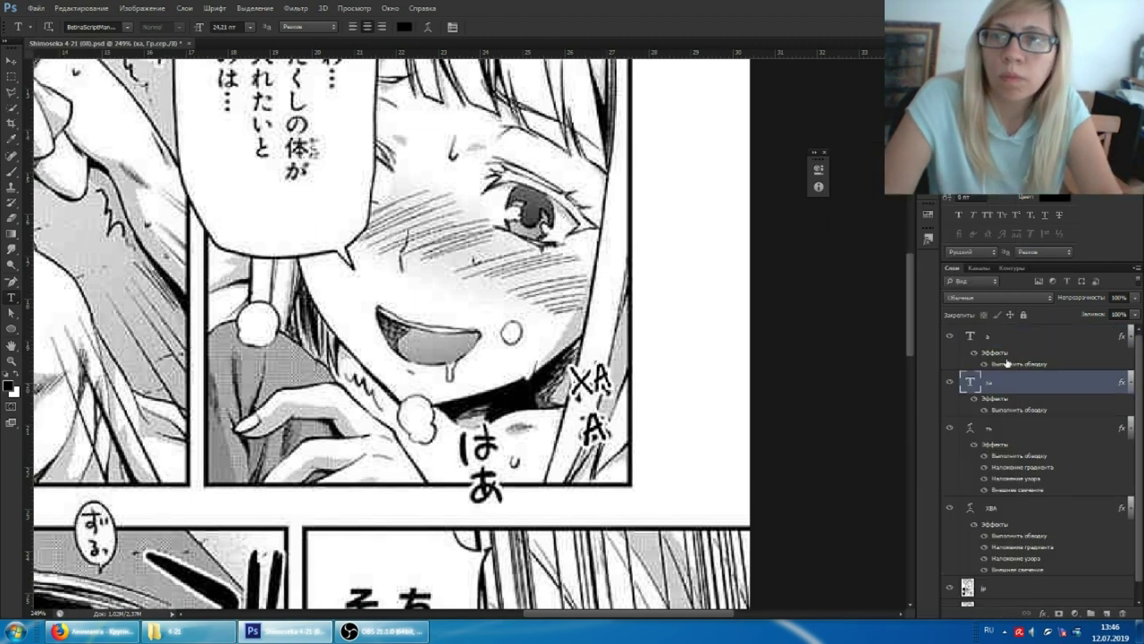
right_click(1001, 338)
click(863, 456)
right_click(997, 338)
click(512, 447)
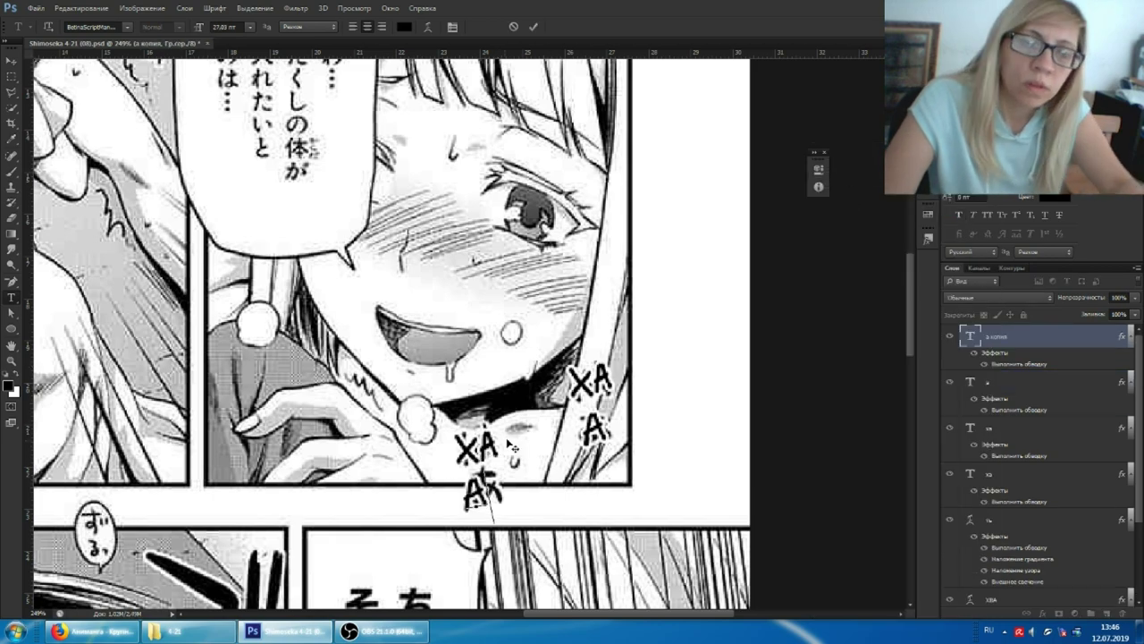
click(992, 428)
scroll(336, 255, up, 3)
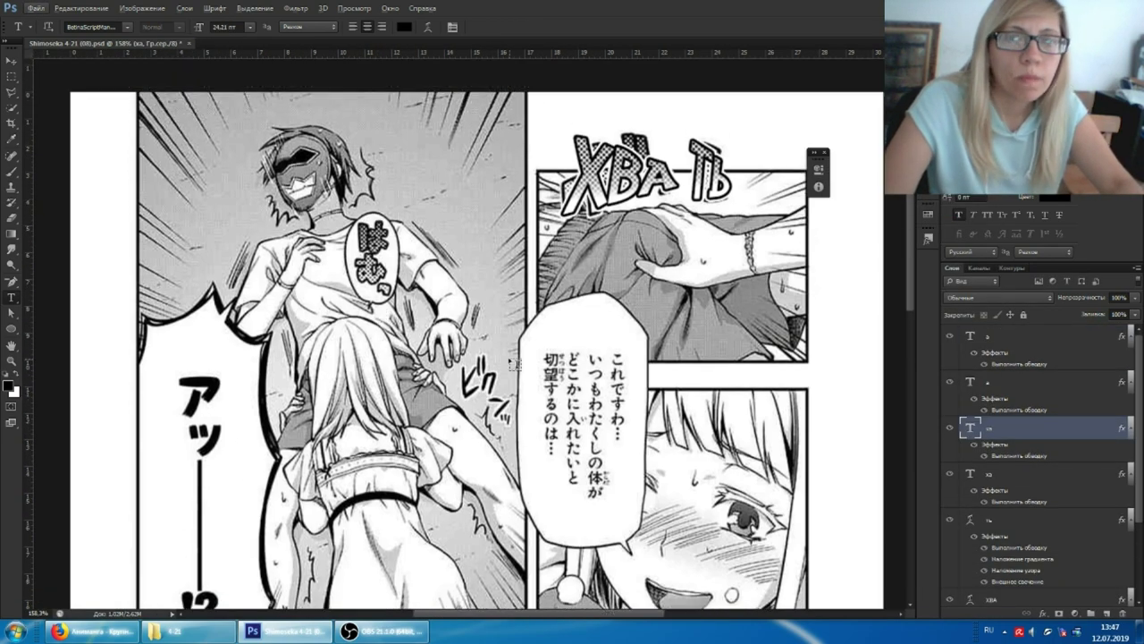
- Finish ДЕРГ in a new font with an arc warp and rotation, then save the page
text(рг)
right_click(992, 429)
click(998, 440)
click(428, 28)
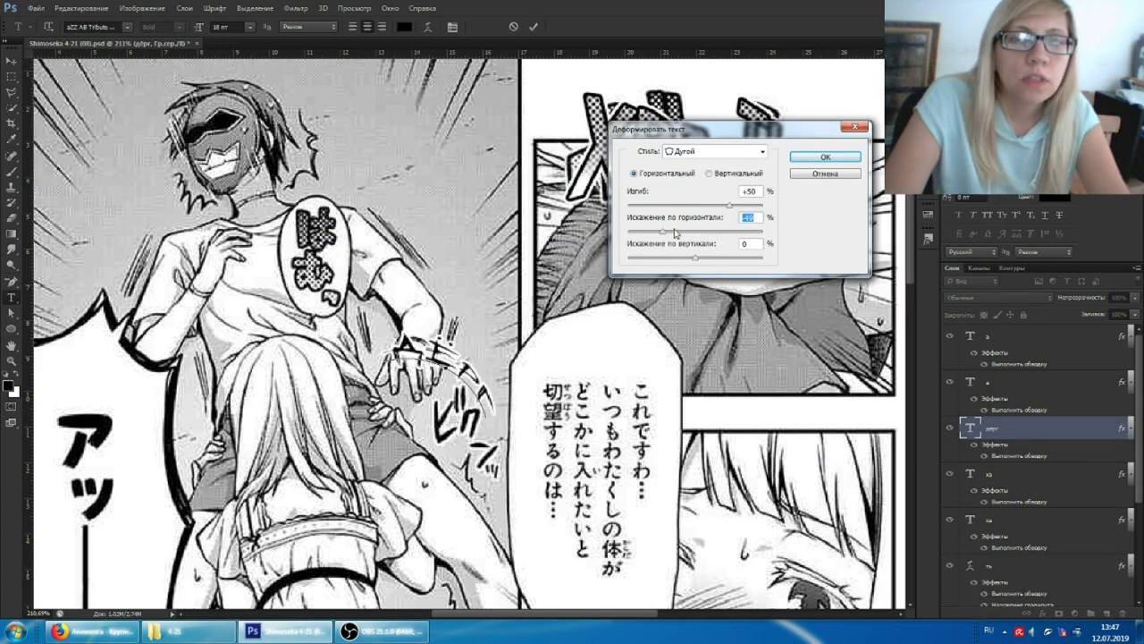
key(Return)
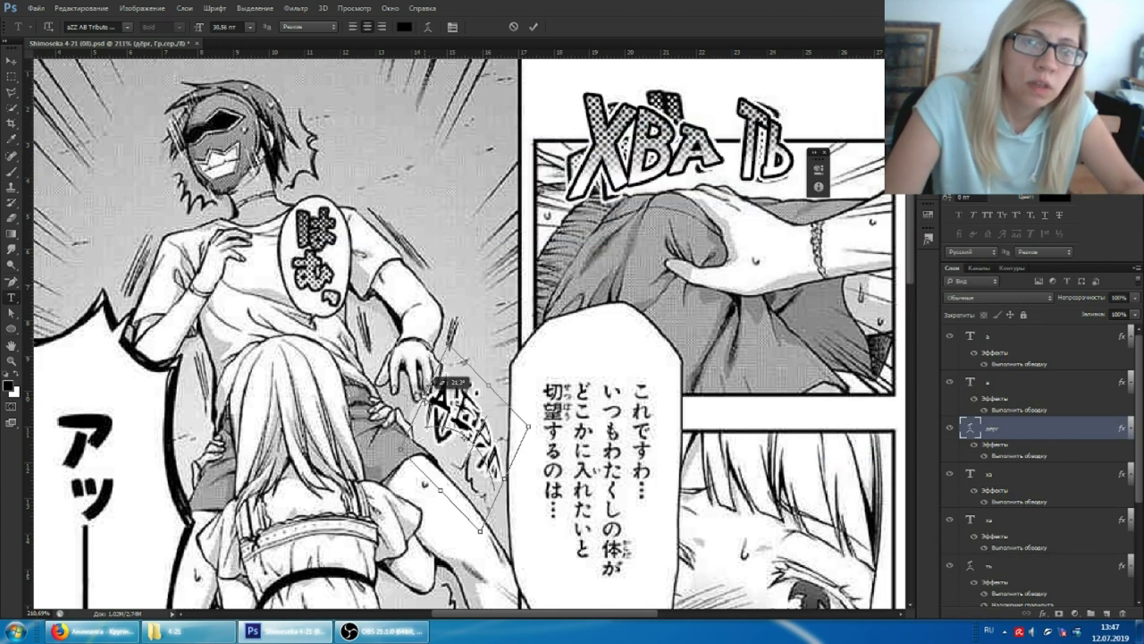
key(Return)
key(ctrl+s)
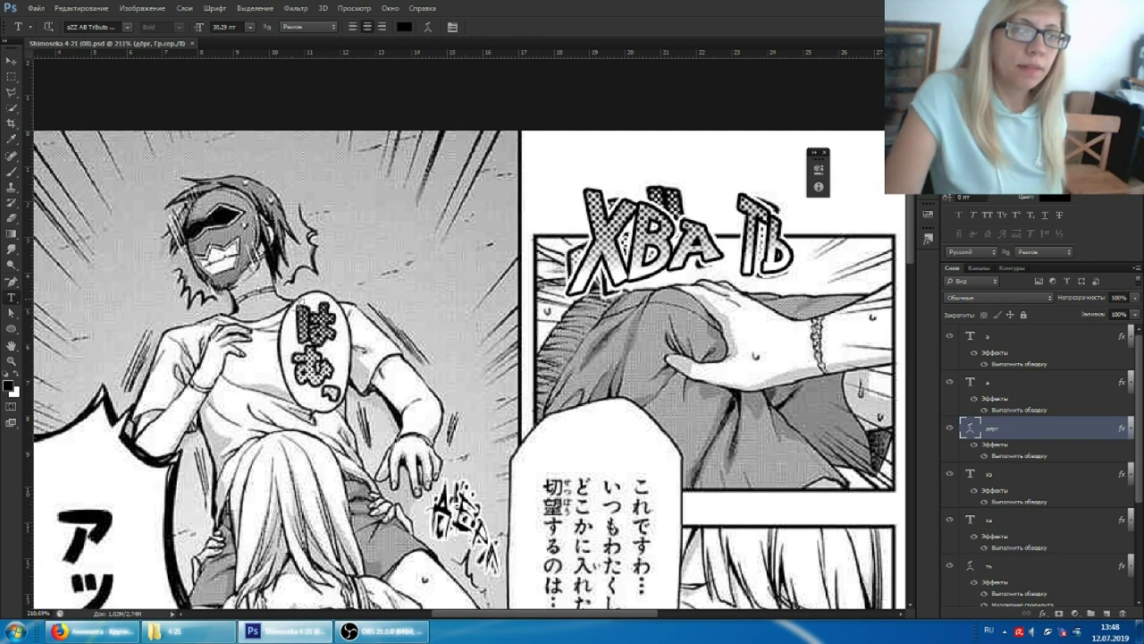
- Letter АМ in a script font, warped, rotated and shrunk over the man's bubble
text(am)
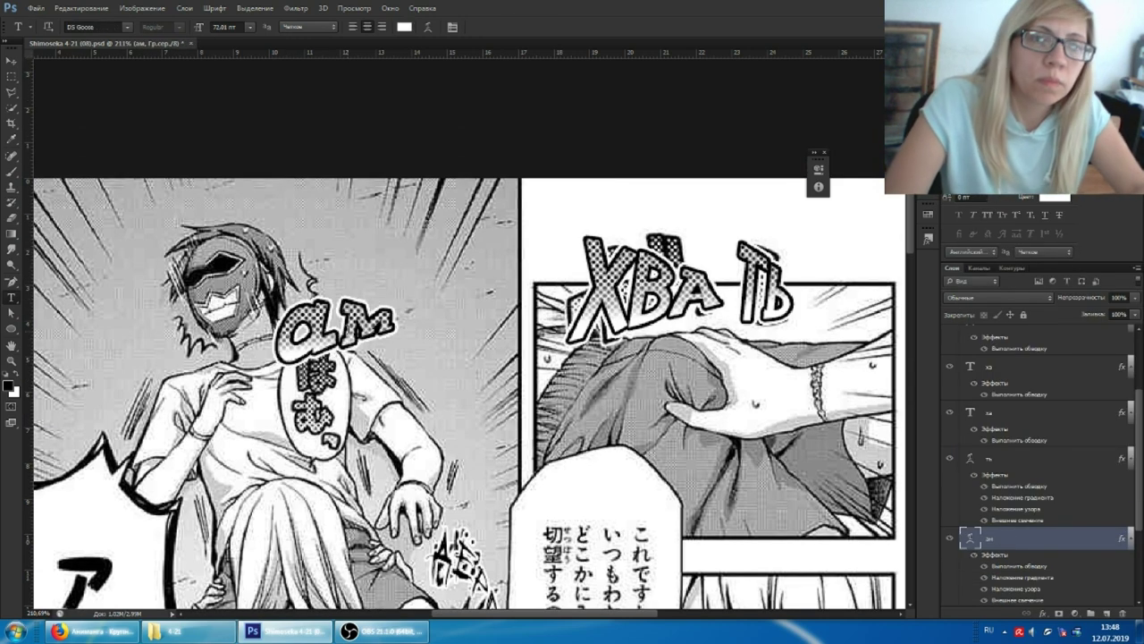
click(990, 183)
click(988, 212)
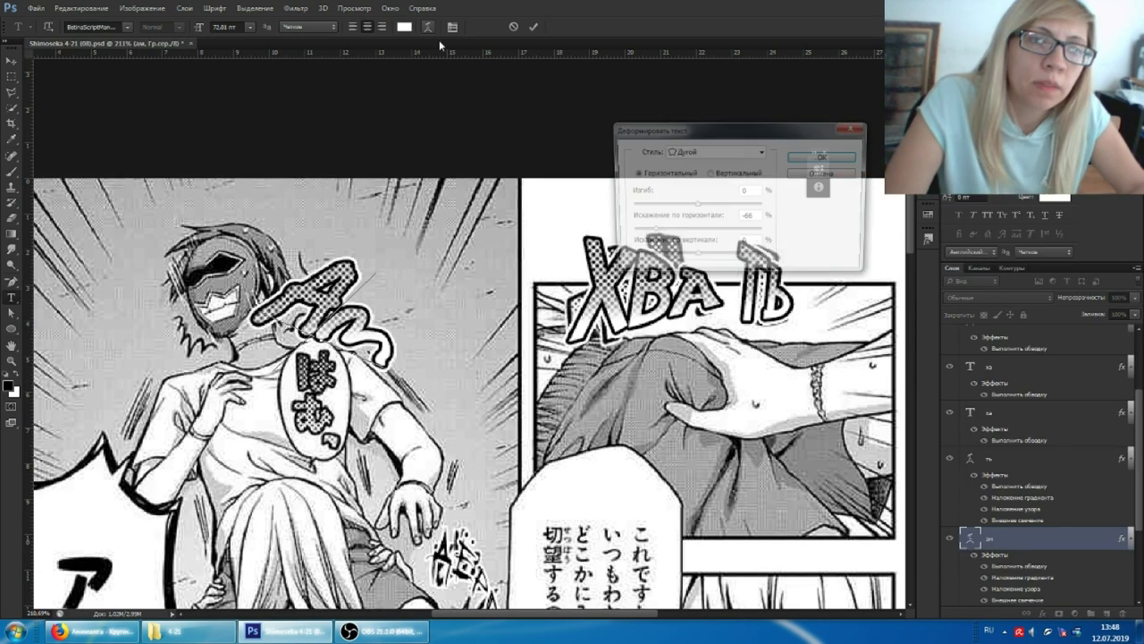
click(428, 27)
click(812, 154)
drag(366, 259, 313, 259)
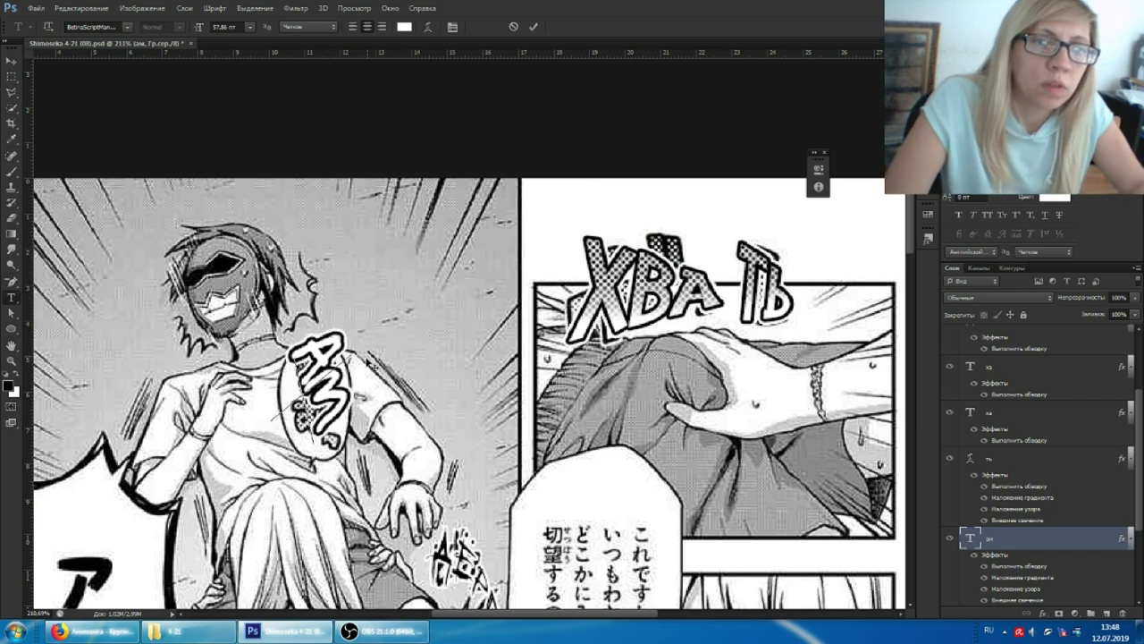
- Commit the АМ transformation and scroll through the page to the next sound
key(Return)
scroll(344, 434, down, 3)
scroll(402, 358, down, 5)
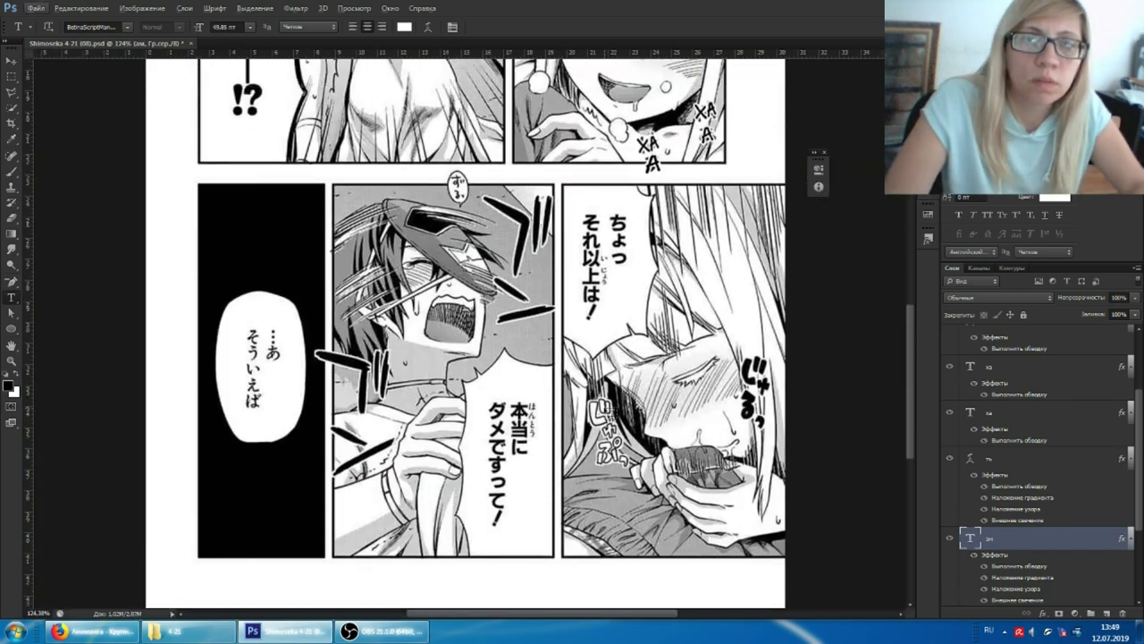
scroll(402, 358, up, 1)
scroll(459, 322, up, 2)
scroll(458, 322, down, 2)
scroll(595, 477, up, 3)
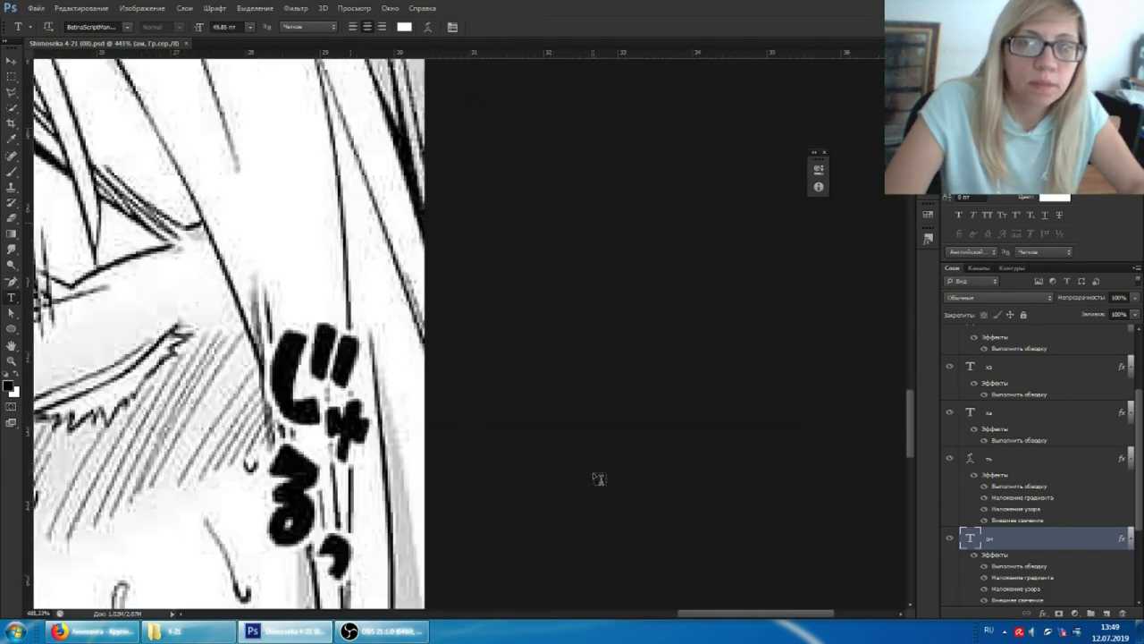
scroll(595, 477, up, 2)
- Search the Animanga dictionary for じゅる with the hiragana palette and check it in Google Translate
key(alt+Tab)
click(1014, 208)
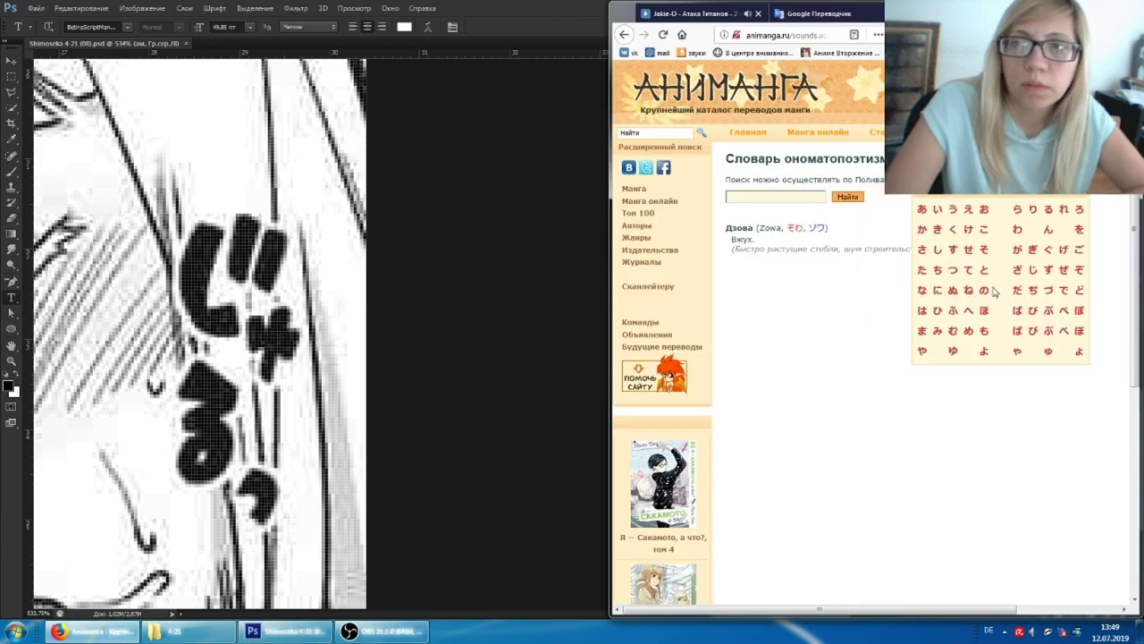
click(1041, 209)
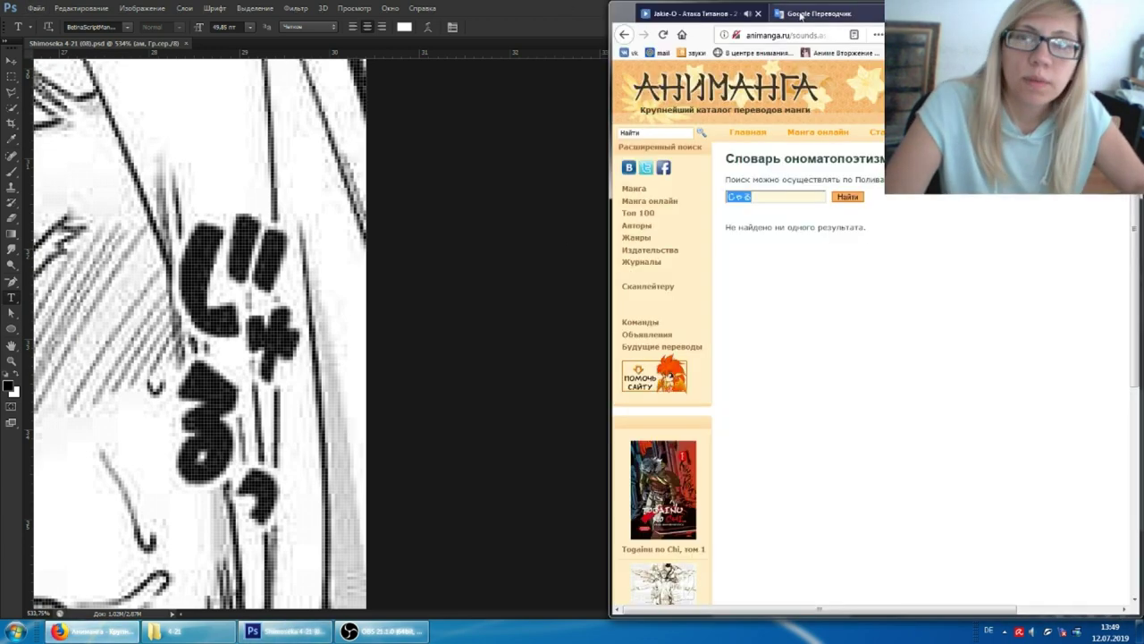
click(818, 13)
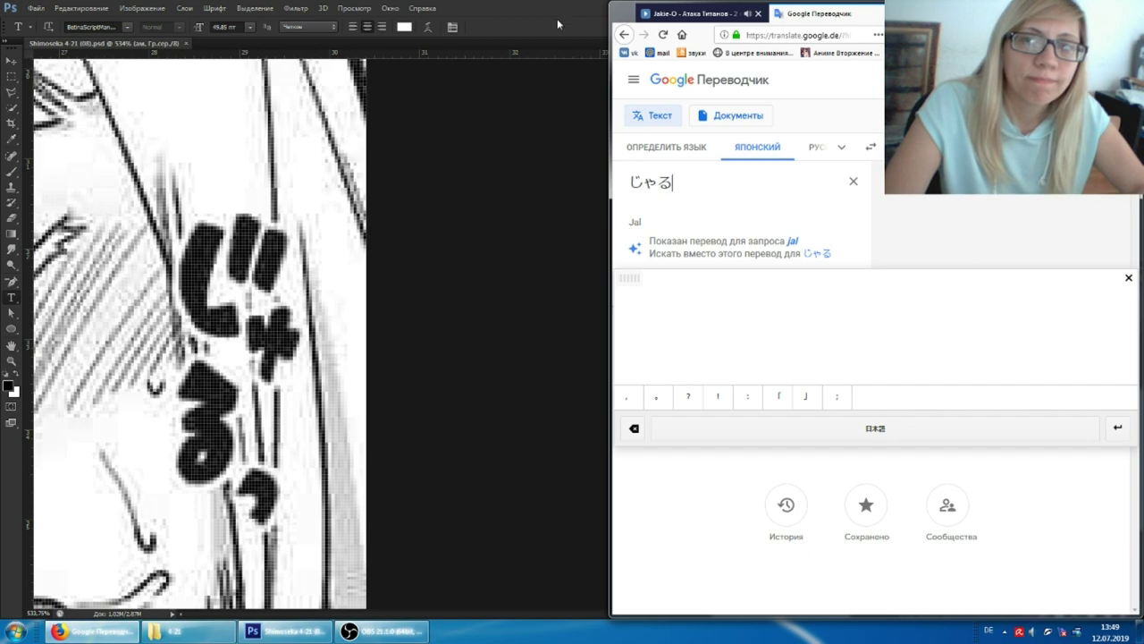
click(556, 24)
scroll(268, 322, down, 5)
key(alt+Tab)
key(ctrl+Tab)
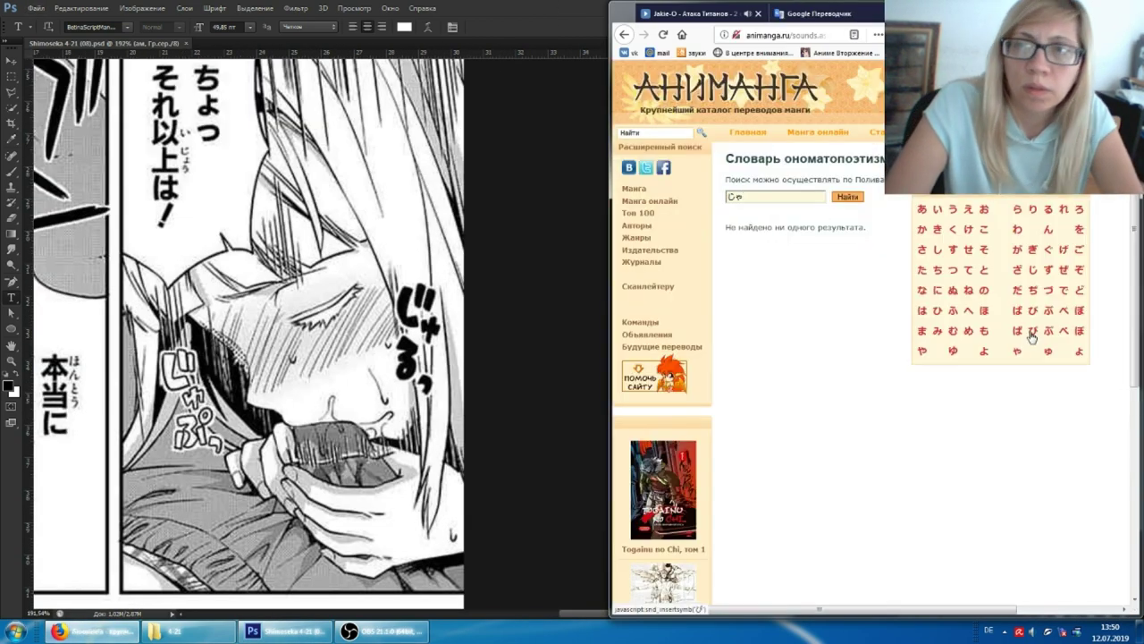
- Look up the similar じゃぶ entry, Дзяпу, then return to the Photoshop page
click(1047, 330)
key(alt+Tab)
scroll(521, 365, up, 3)
key(alt+Tab)
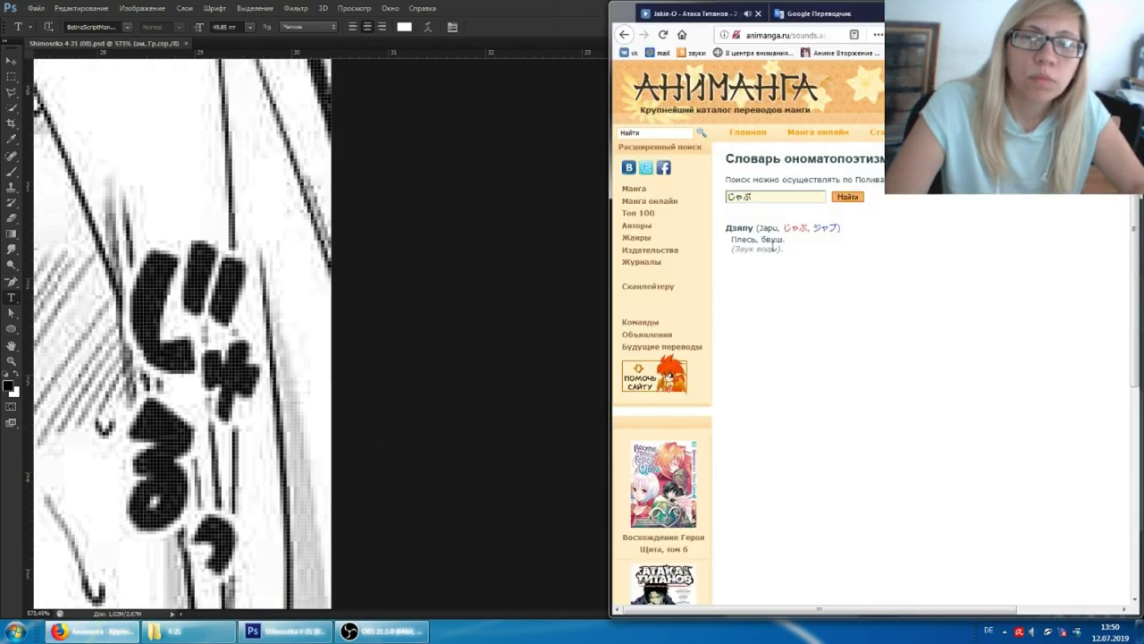
key(alt+Tab)
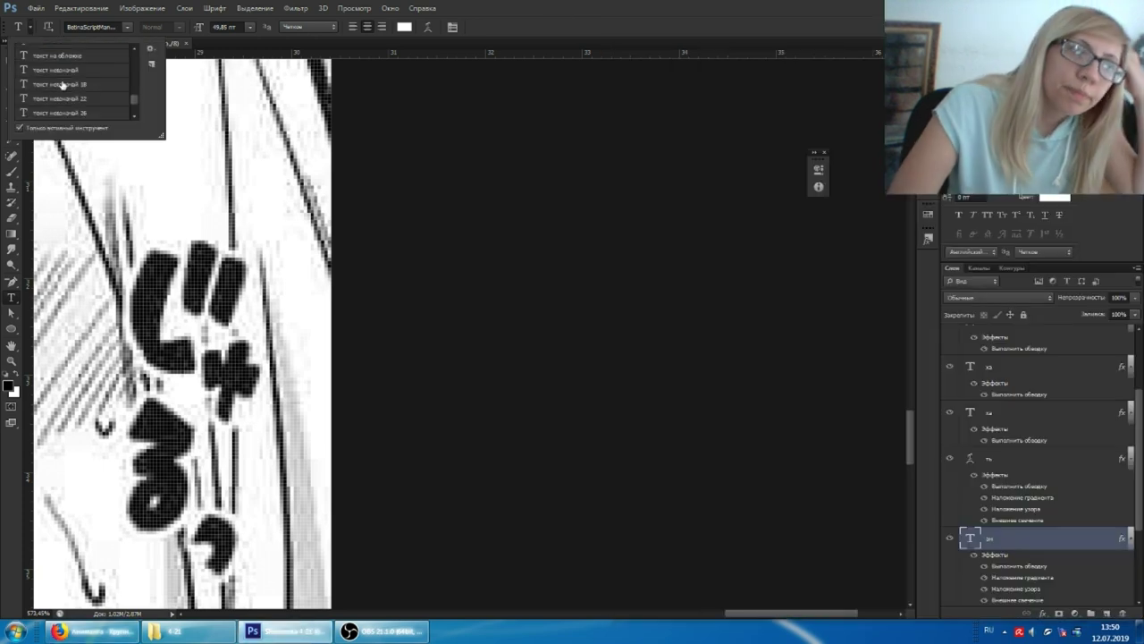
click(404, 26)
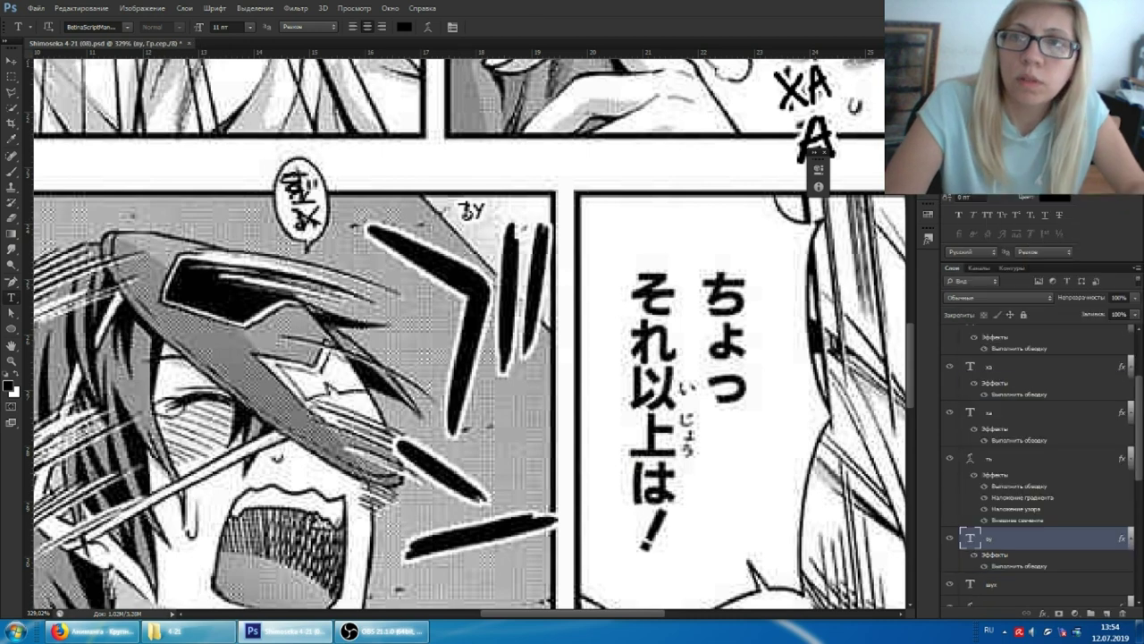
- Enlarge and skew the ВУ lettering, then move a copy onto the lower effect
mouse_move(454, 363)
mouse_down()
mouse_move(537, 203)
mouse_move(447, 202)
mouse_up()
key(Return)
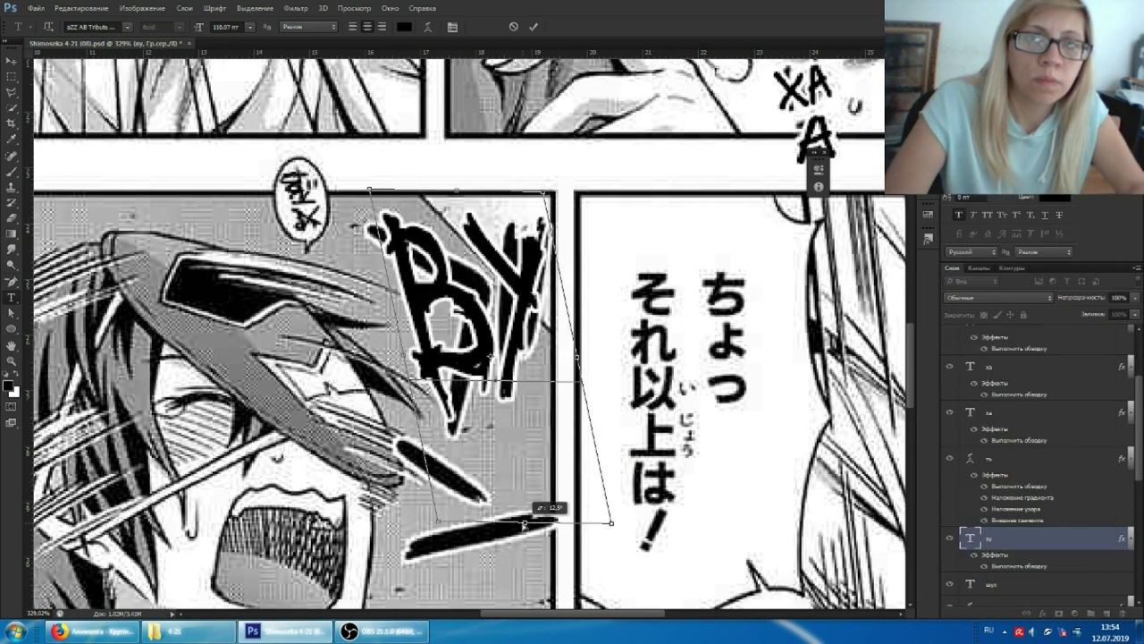
mouse_move(514, 368)
mouse_down()
mouse_move(532, 565)
mouse_move(476, 383)
mouse_up()
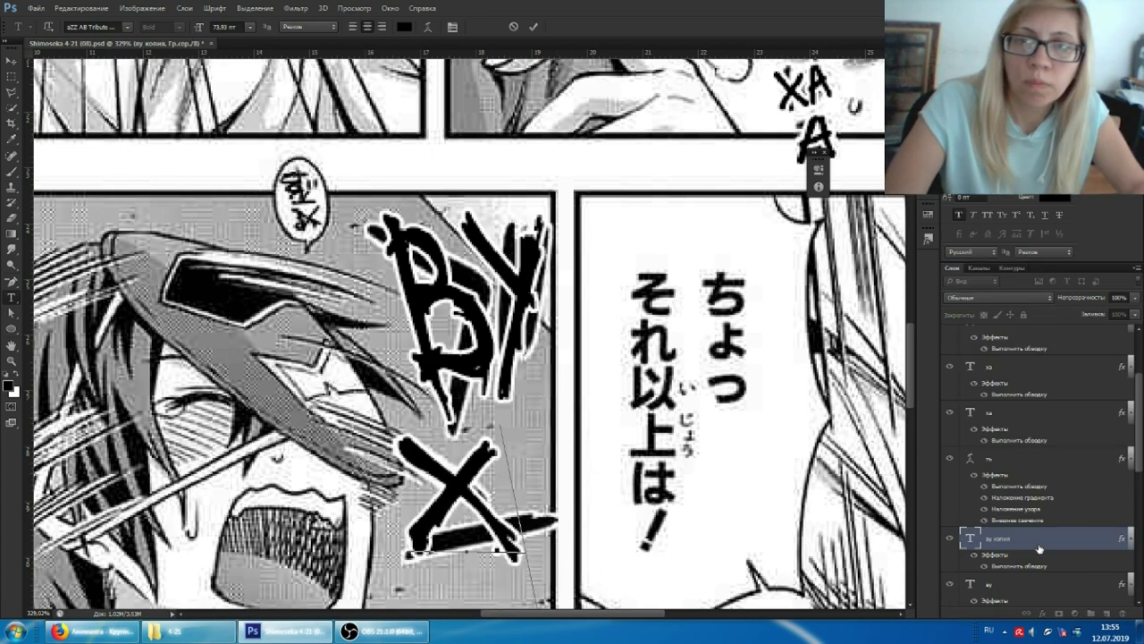
- Undo the copy's last transform and pan around the page to review it
scroll(479, 434, down, 2)
scroll(626, 402, left, 3)
scroll(625, 402, down, 2)
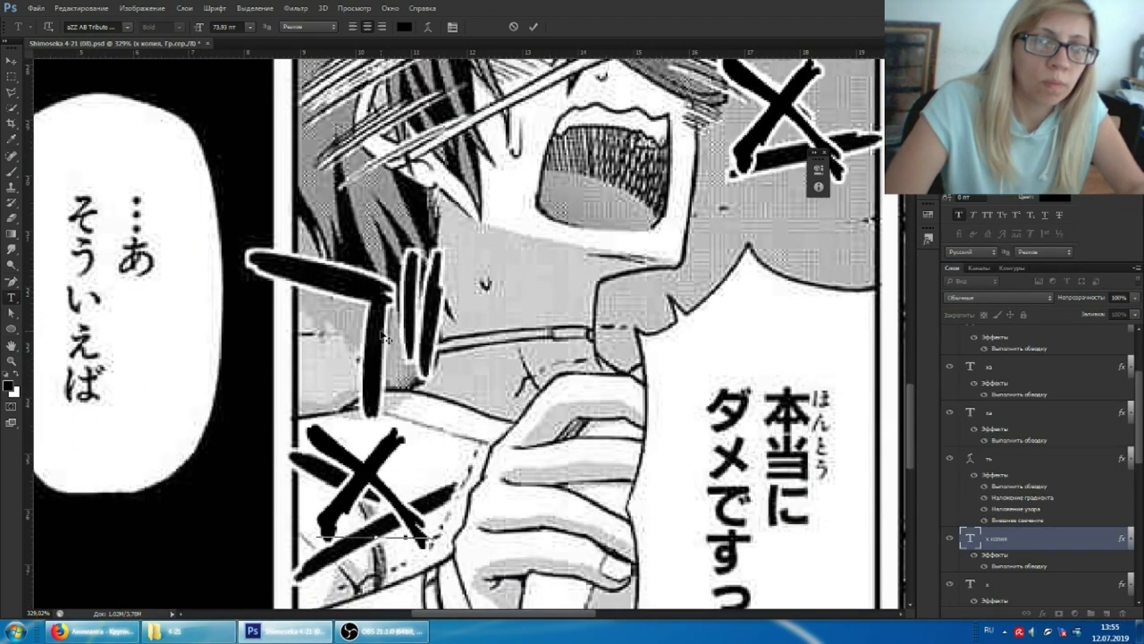
scroll(849, 380, up, 1)
key(ctrl+z)
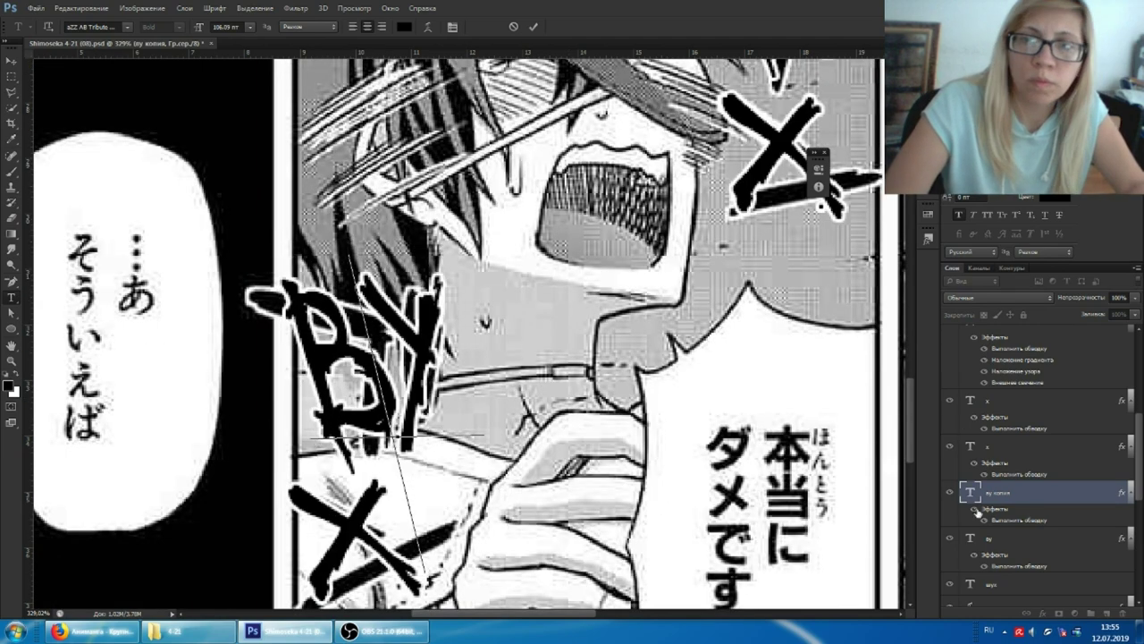
scroll(663, 349, down, 2)
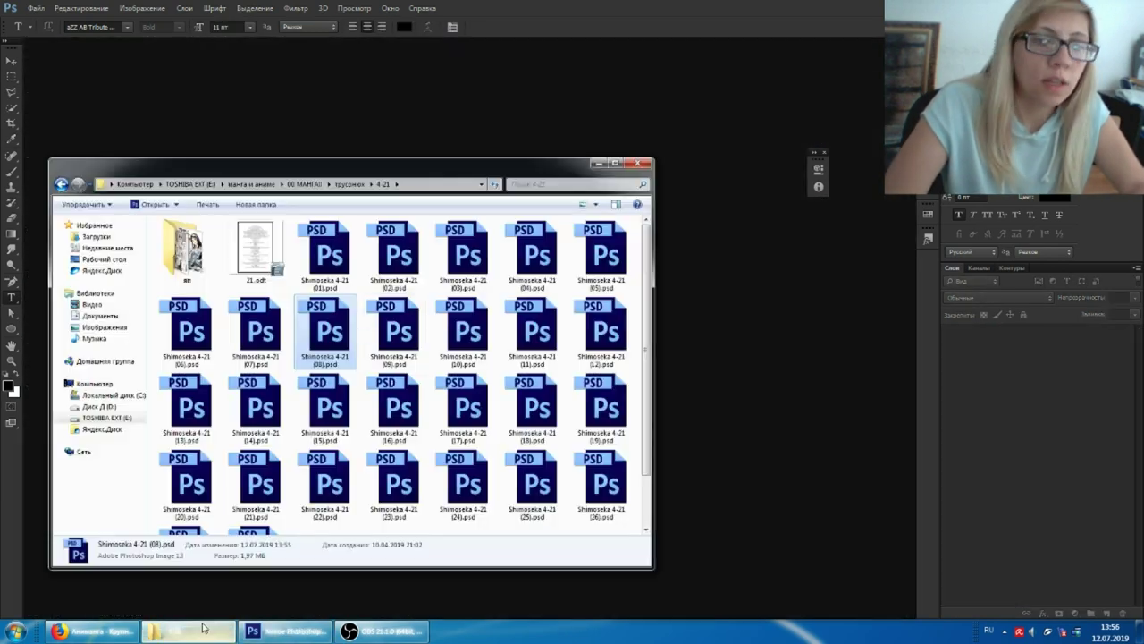
scroll(648, 248, up, 5)
scroll(690, 237, right, 5)
scroll(626, 235, right, 5)
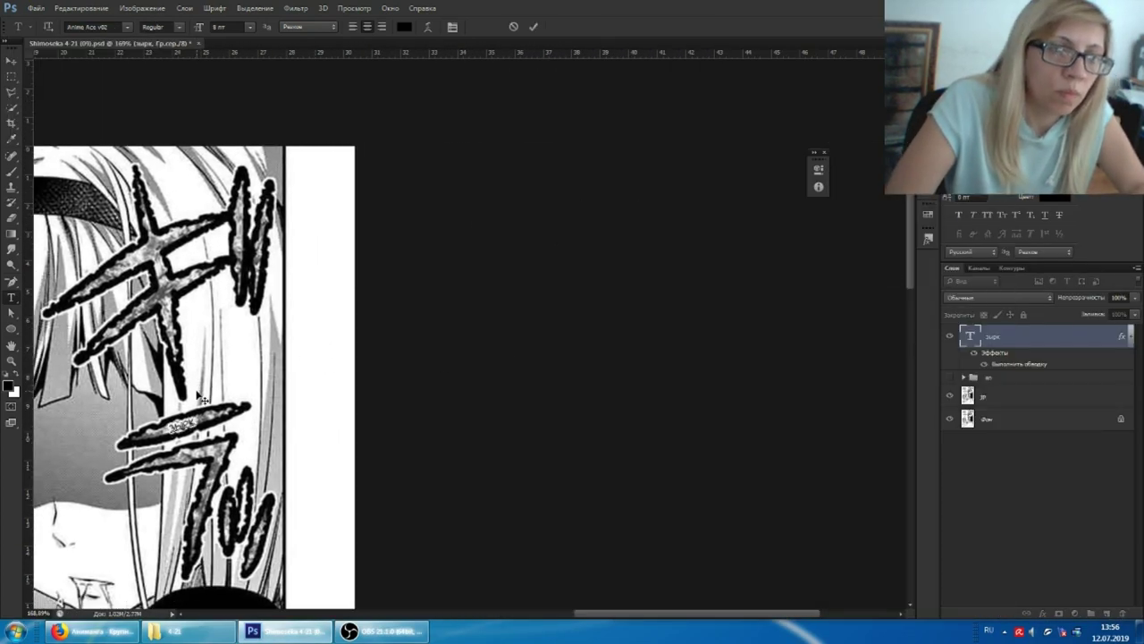
- Look up the ギク sound (Гику) using the Animanga dictionary's katakana keyboard
scroll(206, 396, up, 4)
scroll(179, 268, down, 5)
scroll(161, 206, right, 2)
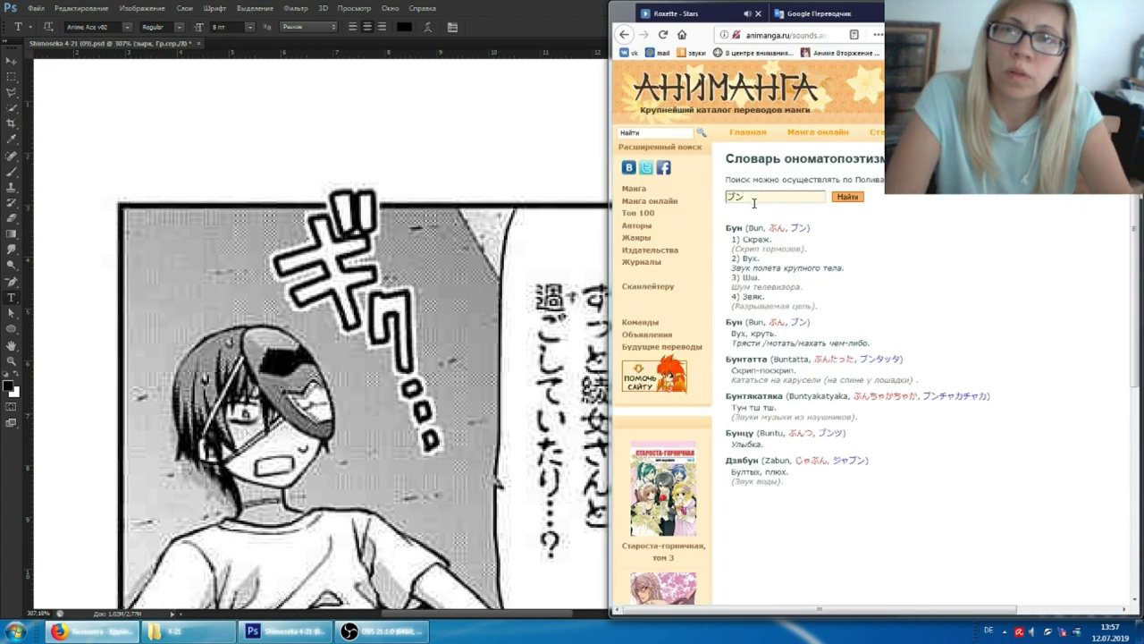
click(754, 203)
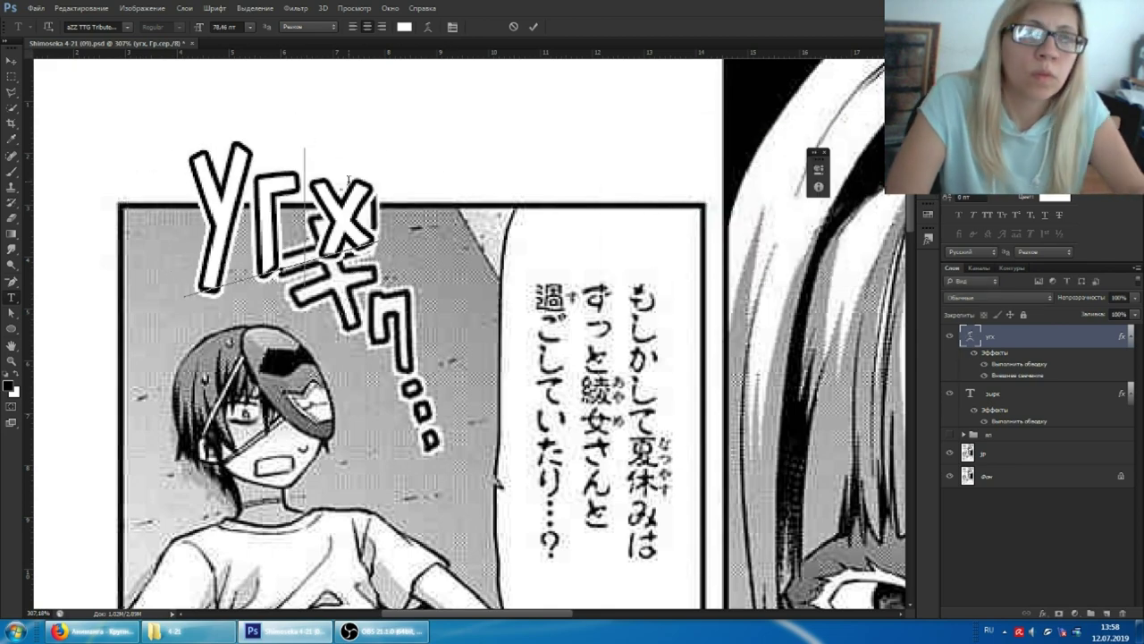
scroll(472, 197, down, 10)
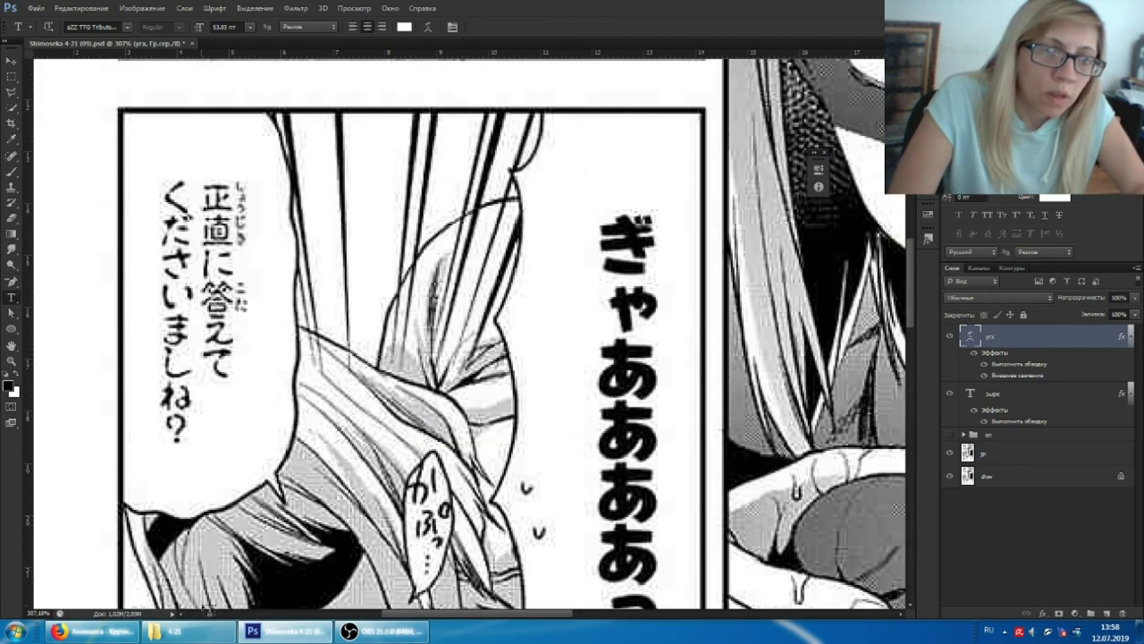
click(89, 631)
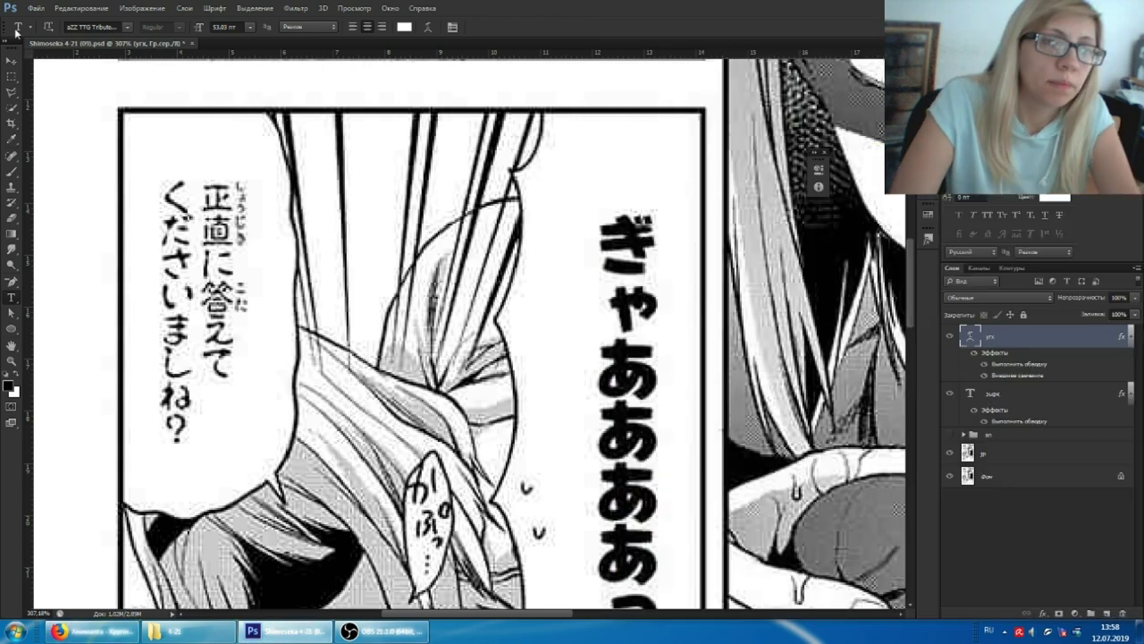
- Start a lettering text box on page 09 and identify 歯 via Google Translate handwriting
click(286, 631)
click(29, 27)
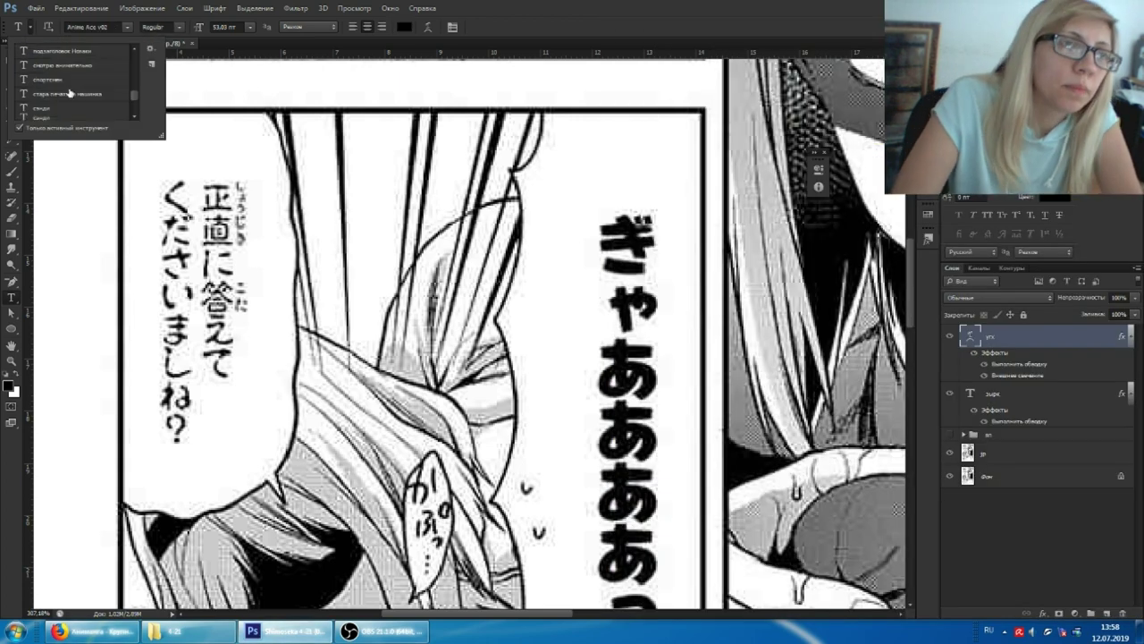
click(54, 89)
click(420, 473)
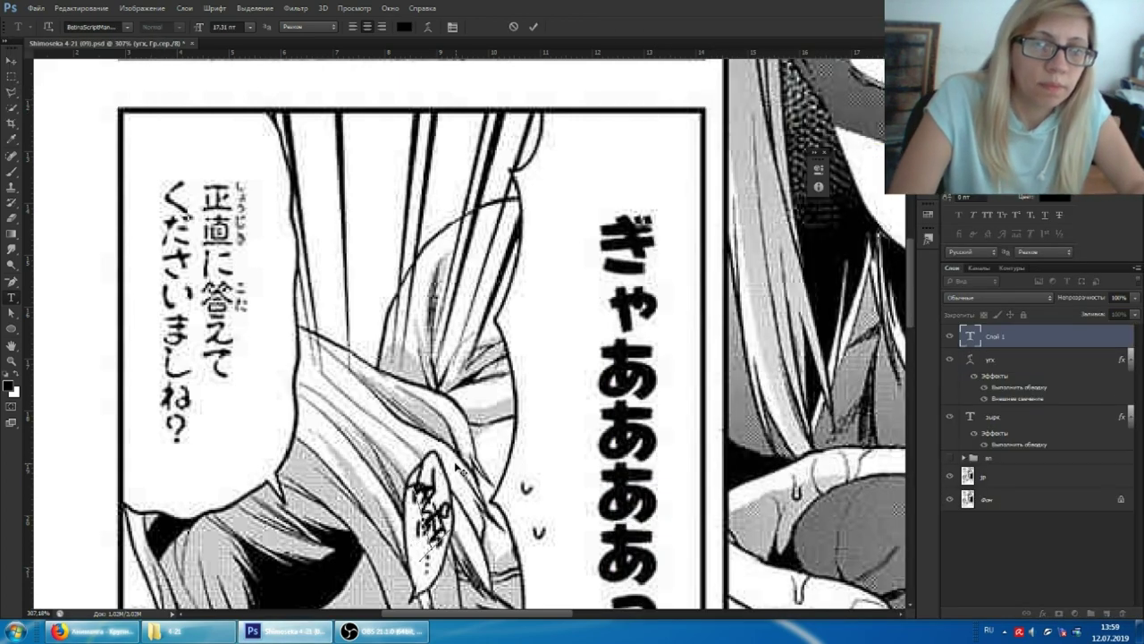
scroll(914, 257, down, 5)
click(89, 631)
drag(758, 342, 818, 340)
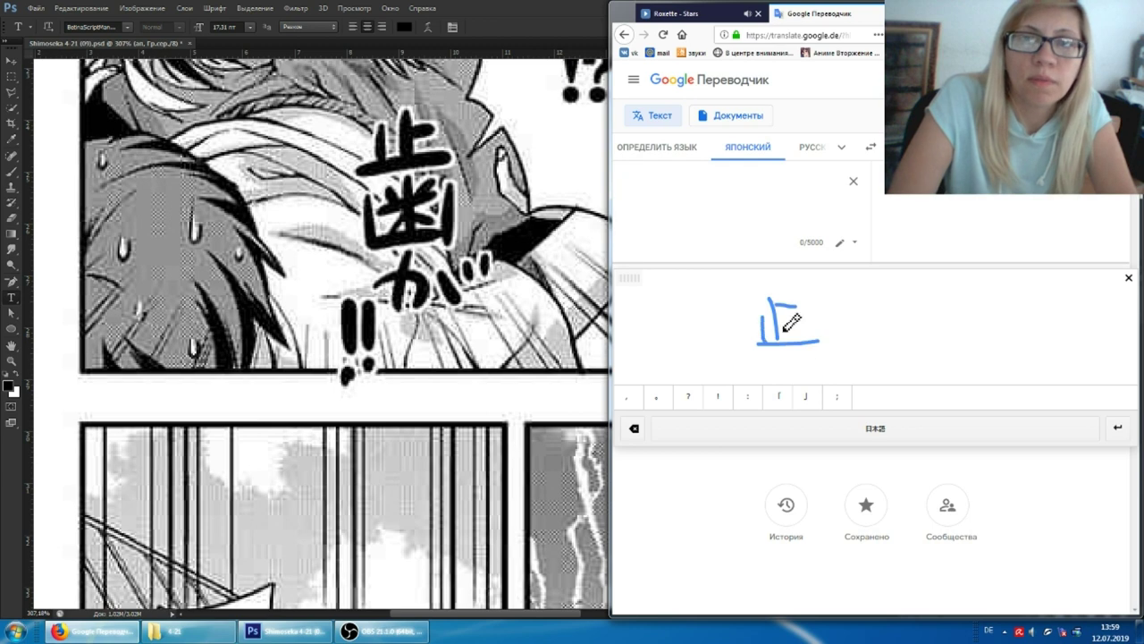
drag(723, 304, 773, 343)
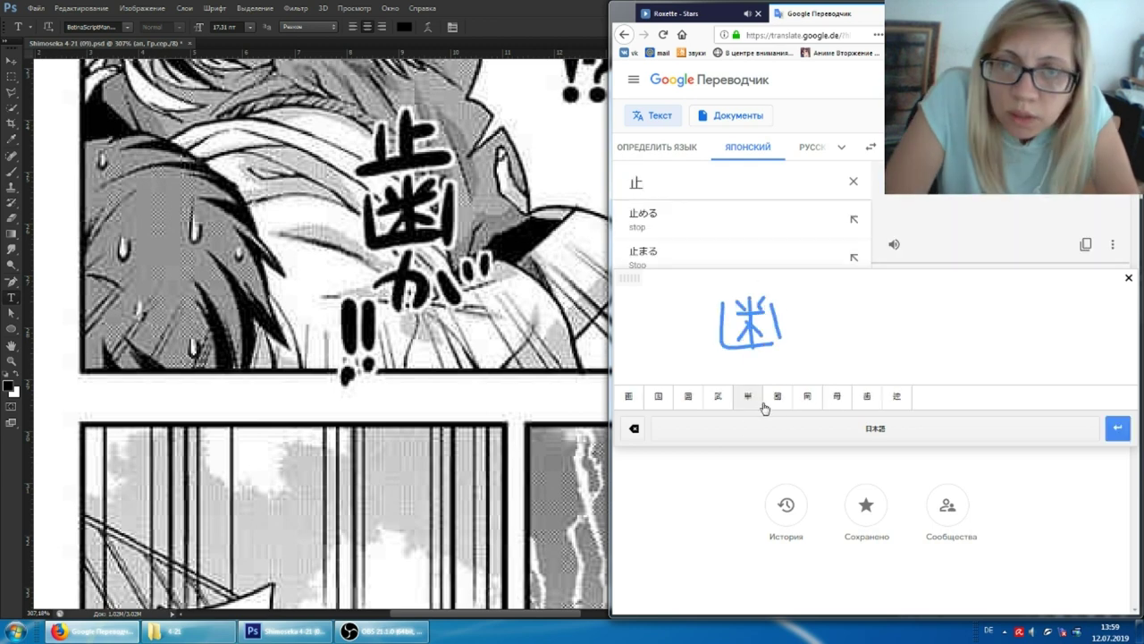
- Paste ЗУБАМИ into the text box using the 18 pt lettering preset
click(286, 631)
text(歯が)
click(29, 27)
click(54, 90)
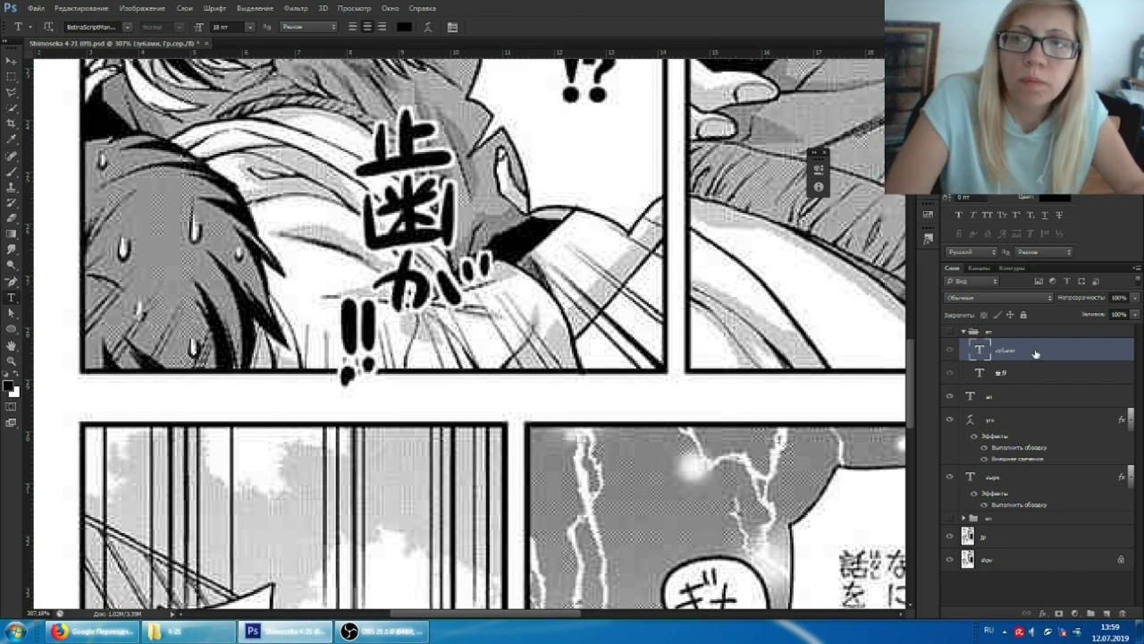
click(950, 349)
- Set ЗУБАМИ in JakobXC and enlarge it over the 歯 character
click(1028, 183)
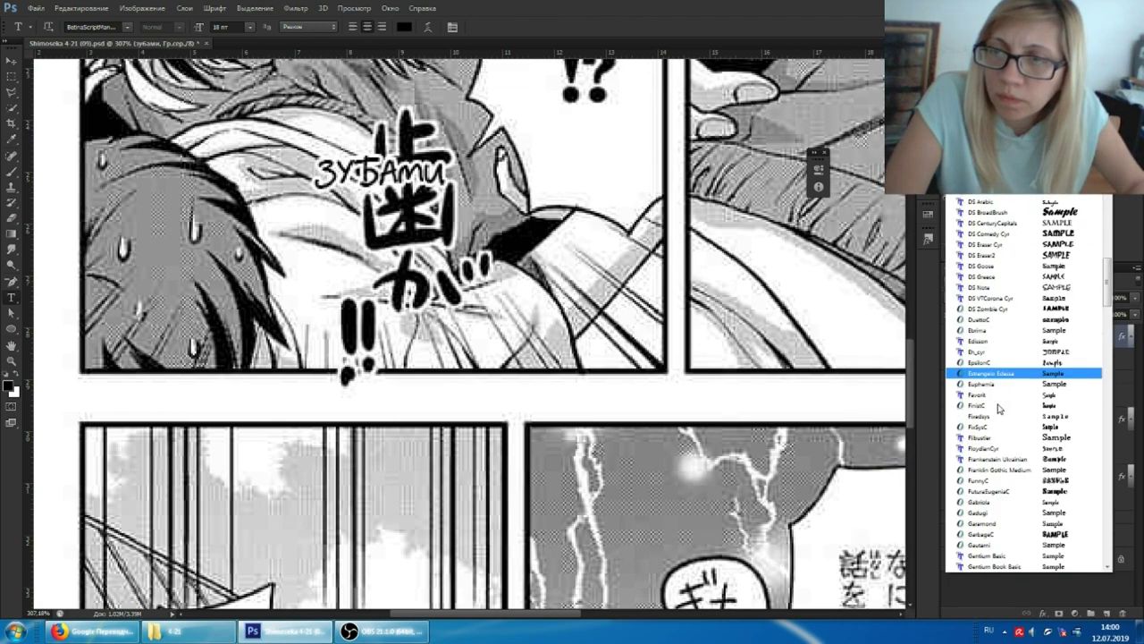
scroll(1000, 407, down, 5)
click(993, 263)
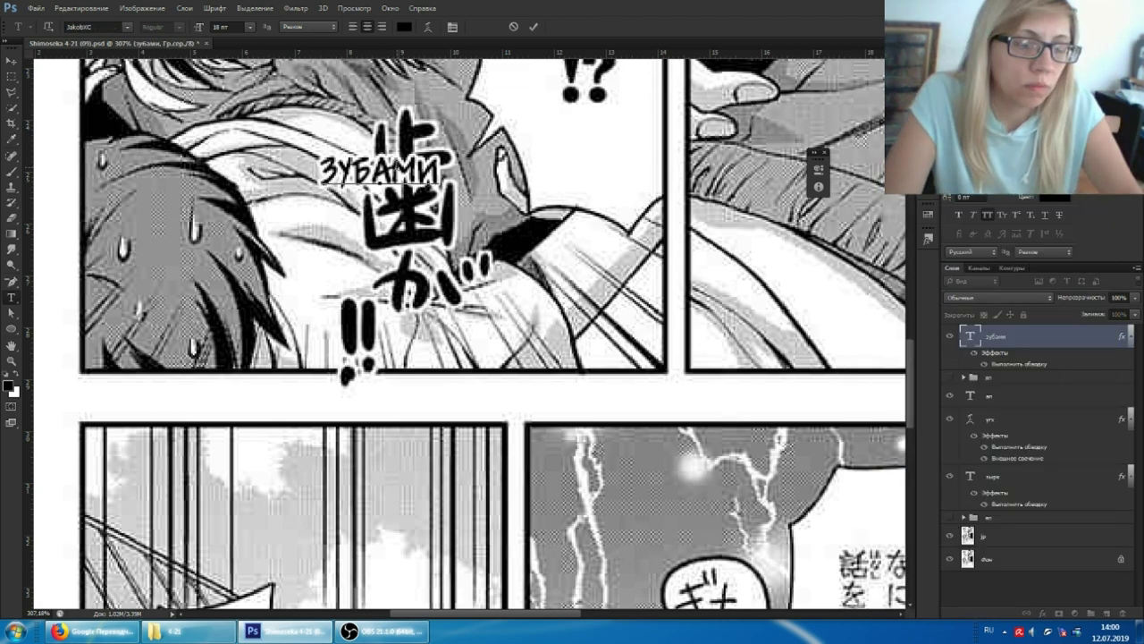
drag(420, 237, 438, 324)
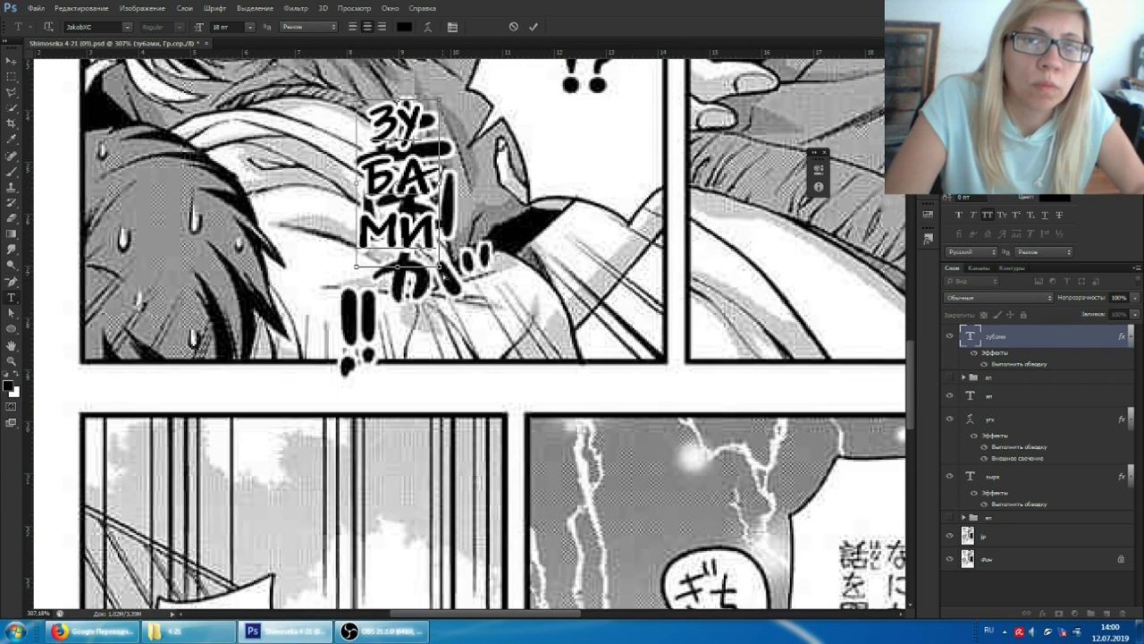
scroll(455, 331, down, 5)
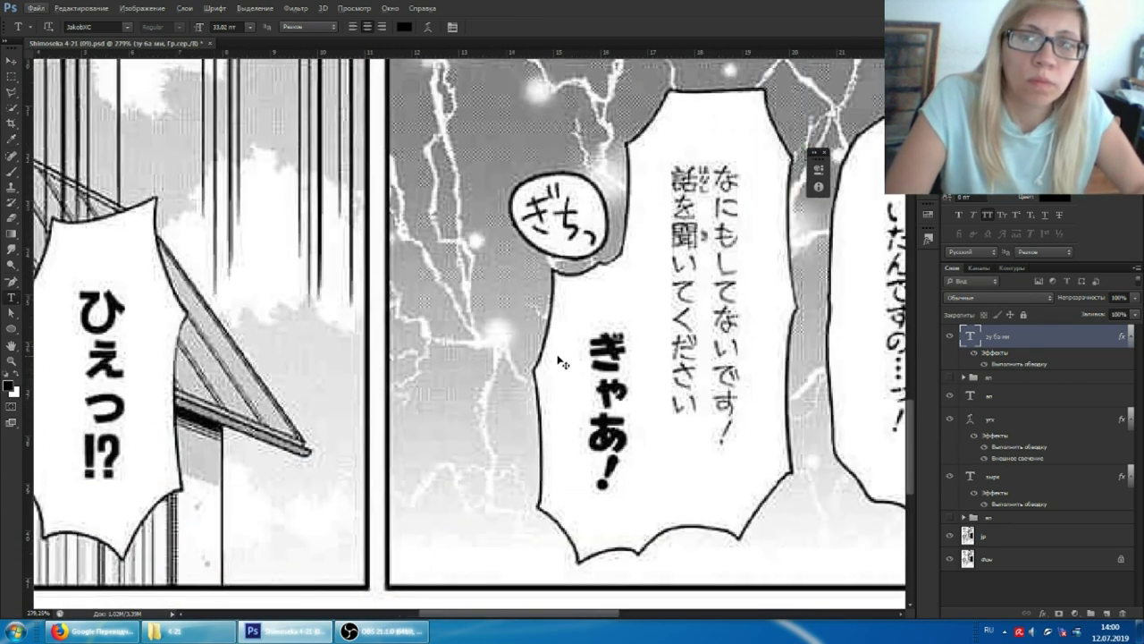
- Letter the ぎちっ balloon with enlarged, tilted text, then open page 10
key(alt+Tab)
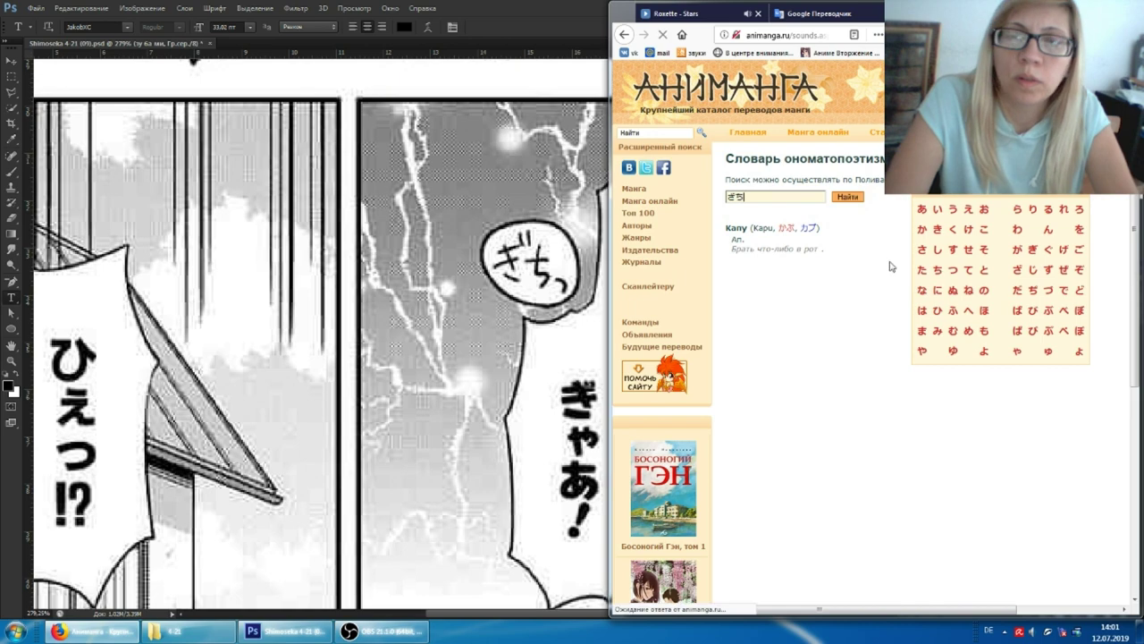
key(alt+Tab)
click(519, 252)
key(ctrl+v)
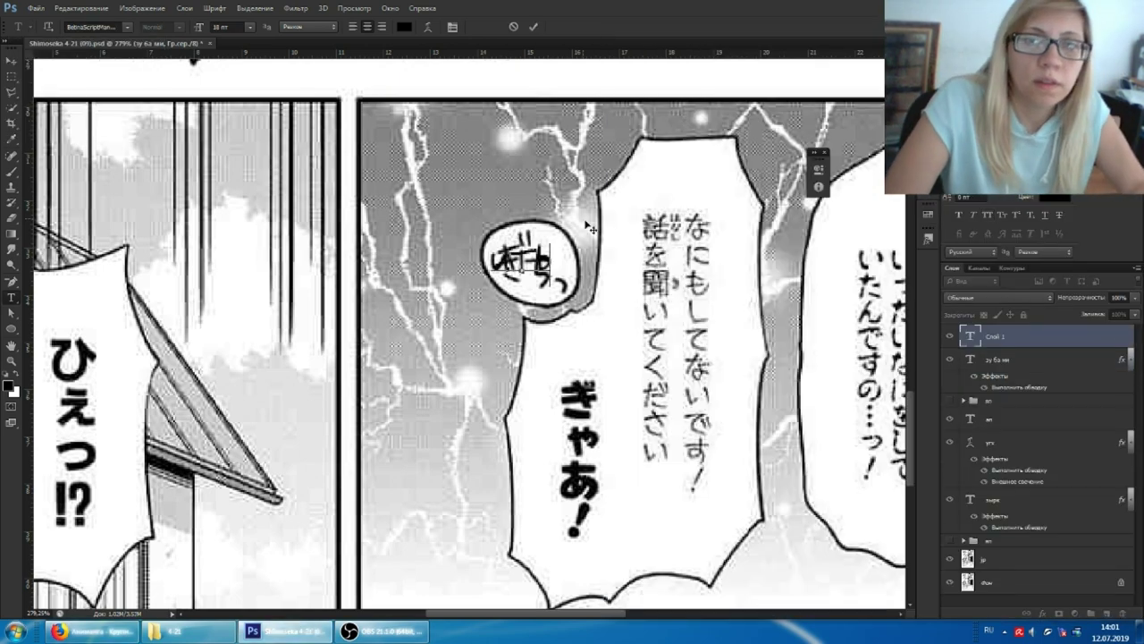
key(ctrl+t)
drag(566, 284, 579, 268)
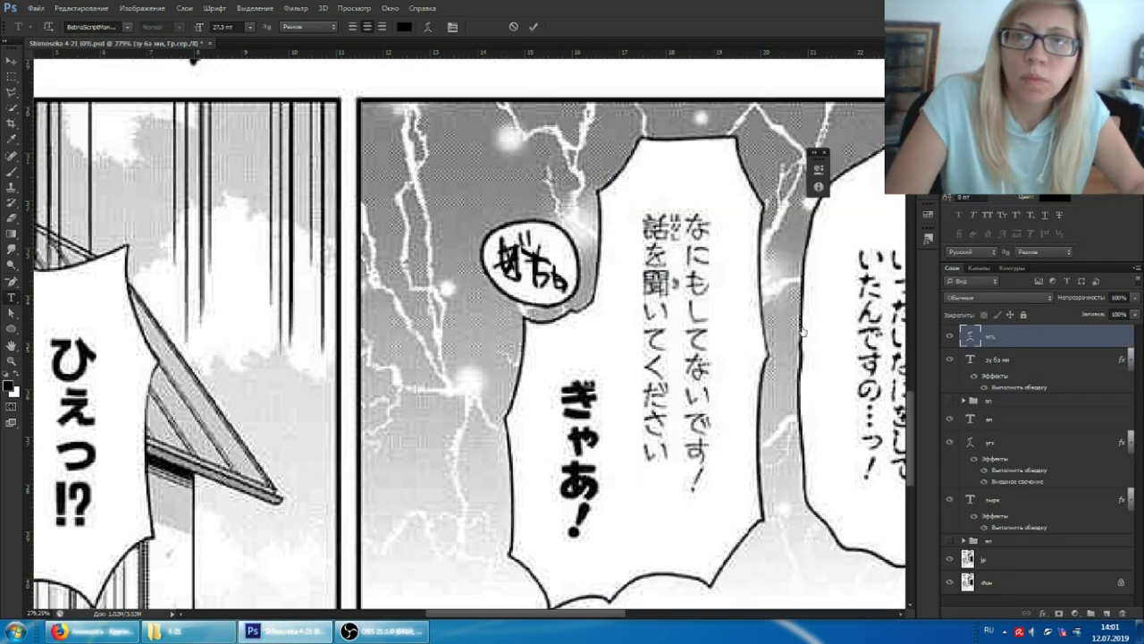
scroll(802, 331, down, 3)
key(ctrl+o)
key(Return)
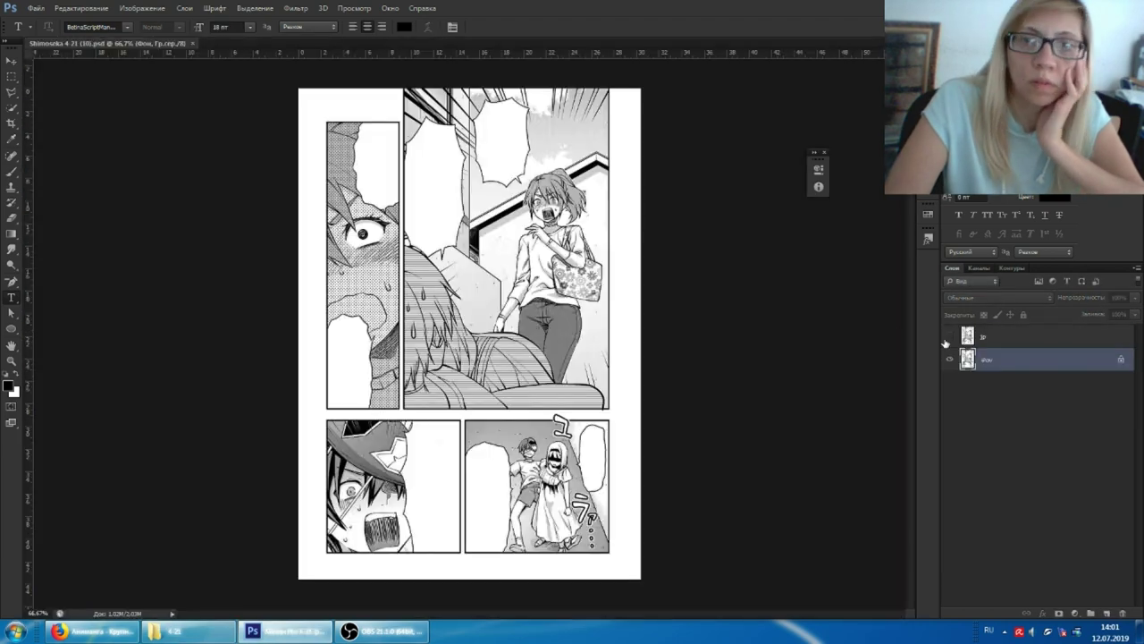
- Letter white-outlined В over ユ, then duplicate it onto ラァ and warp the copy
scroll(539, 371, up, 5)
key(alt+Tab)
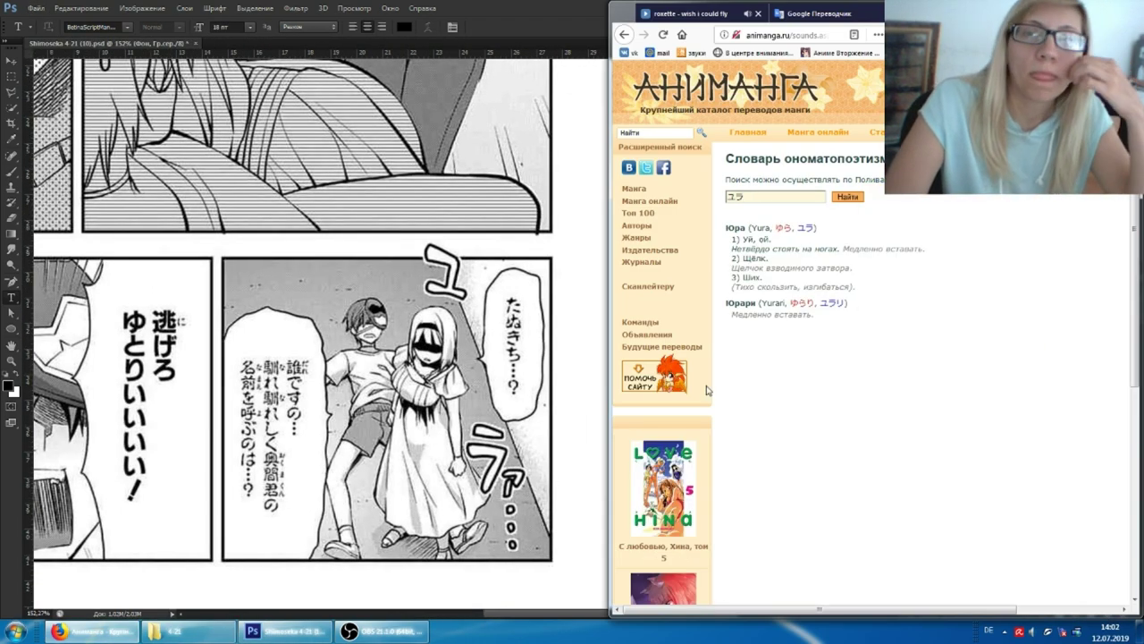
key(alt+Tab)
click(430, 260)
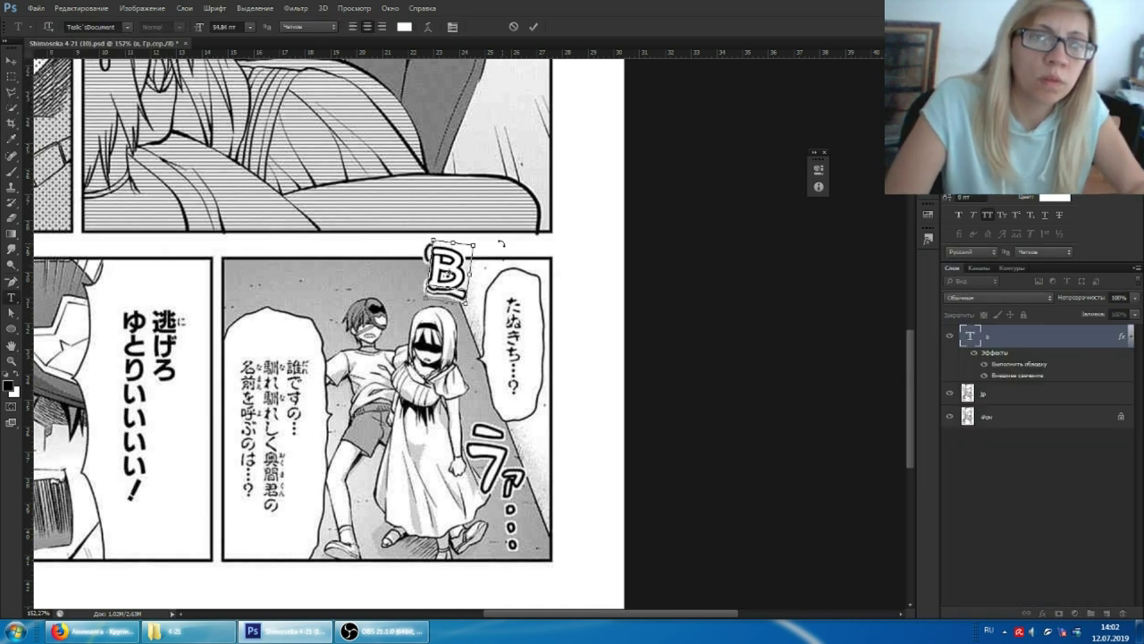
drag(446, 272, 498, 447)
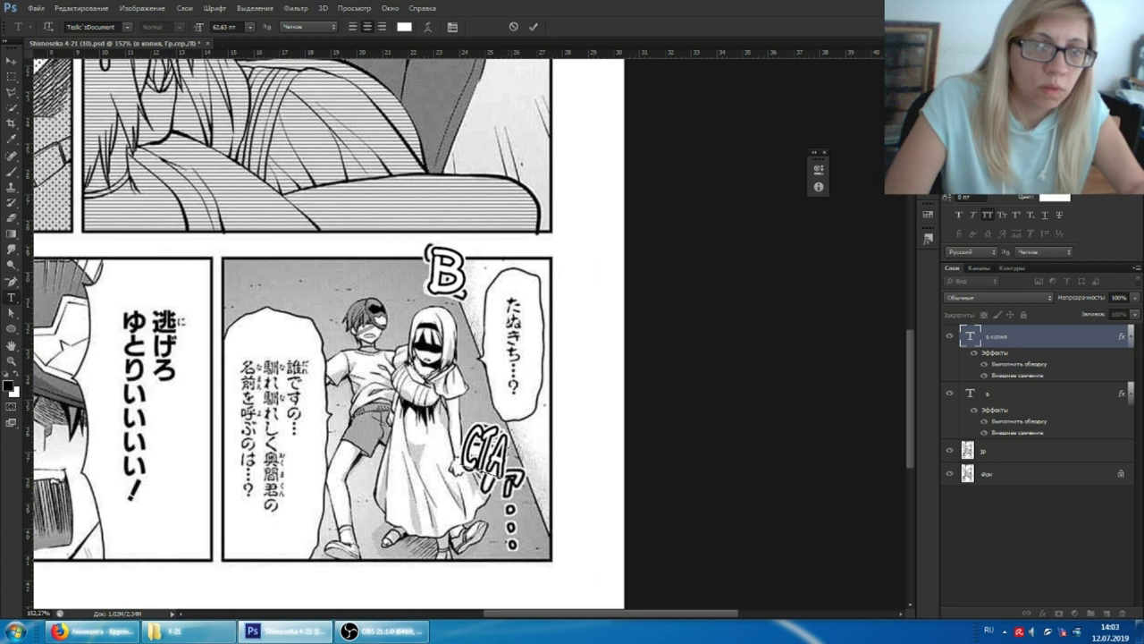
click(427, 27)
key(Return)
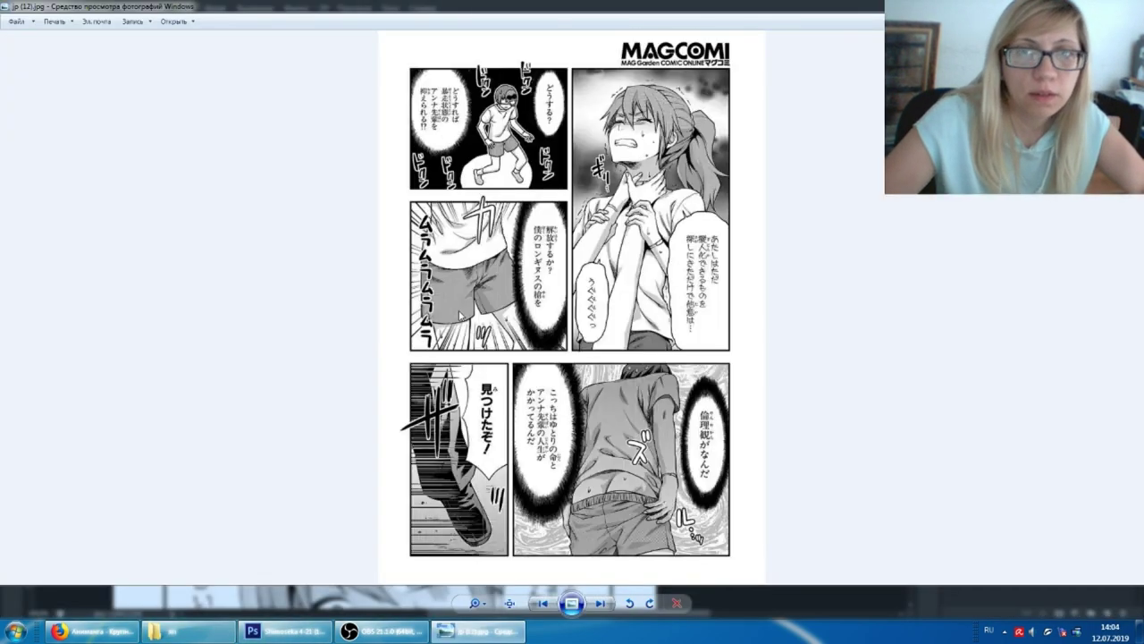
- Step forward through the original scans to jp (18b).jpg
key(Right)
key(Right)
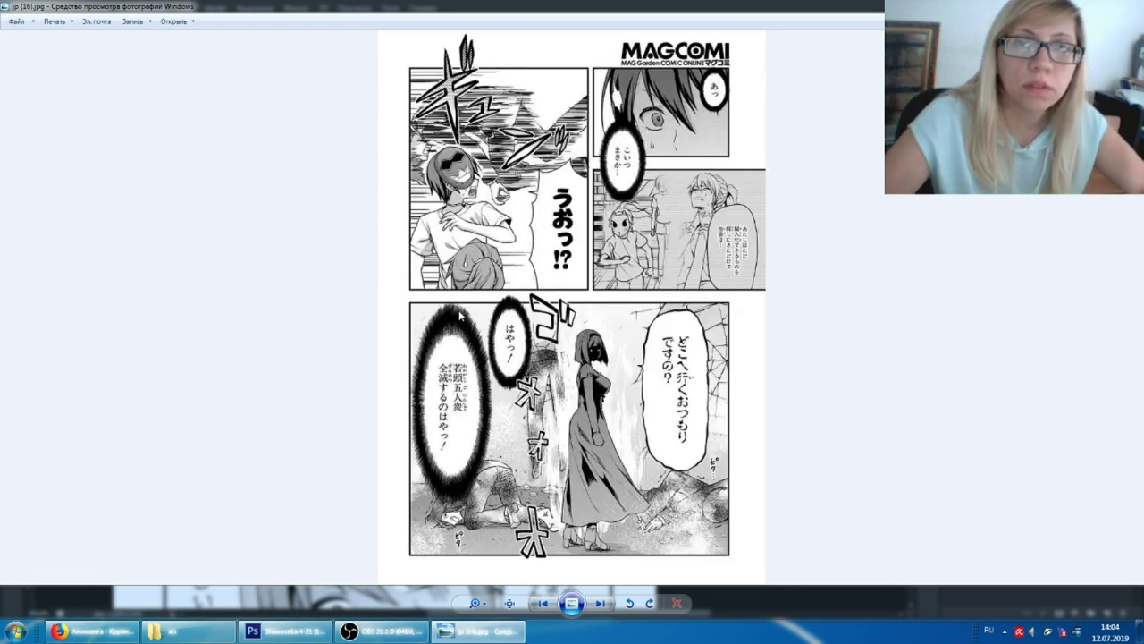
key(Right)
key(Right)
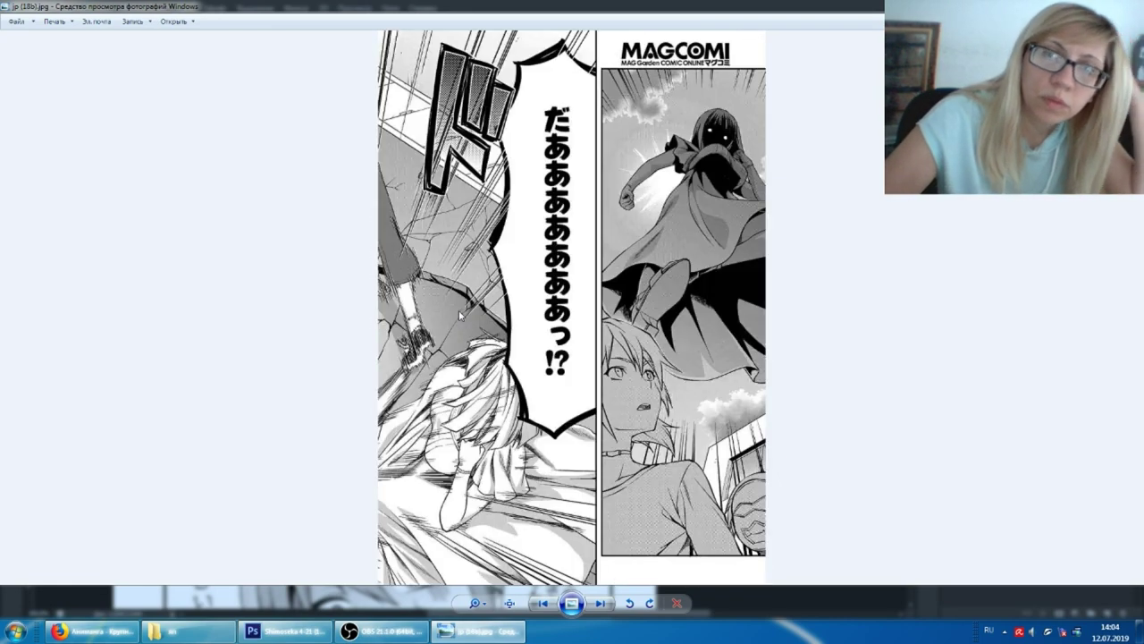
key(Right)
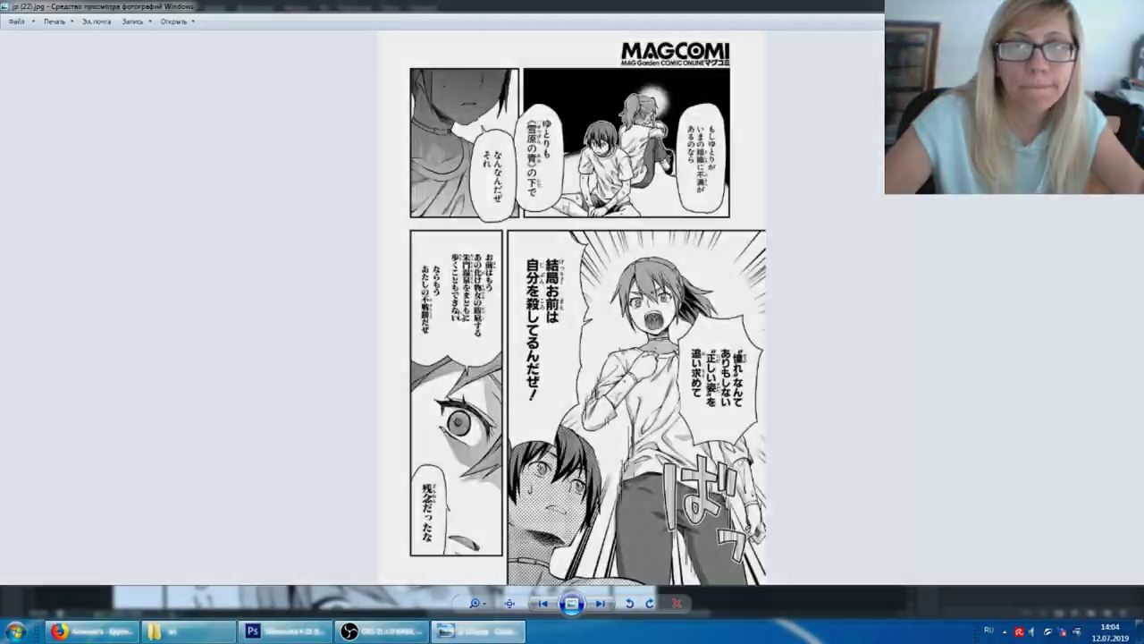